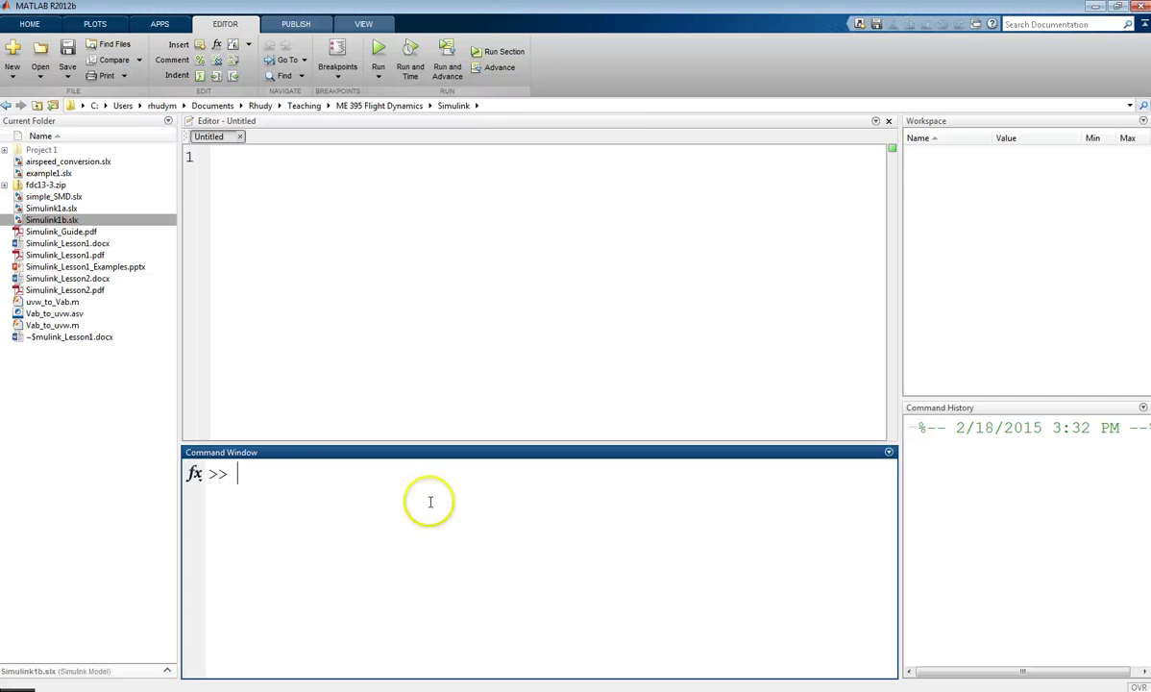
- Run the simulink command in MATLAB to open the Simulink Library Browser
{"action": "type", "text": "simulink"}
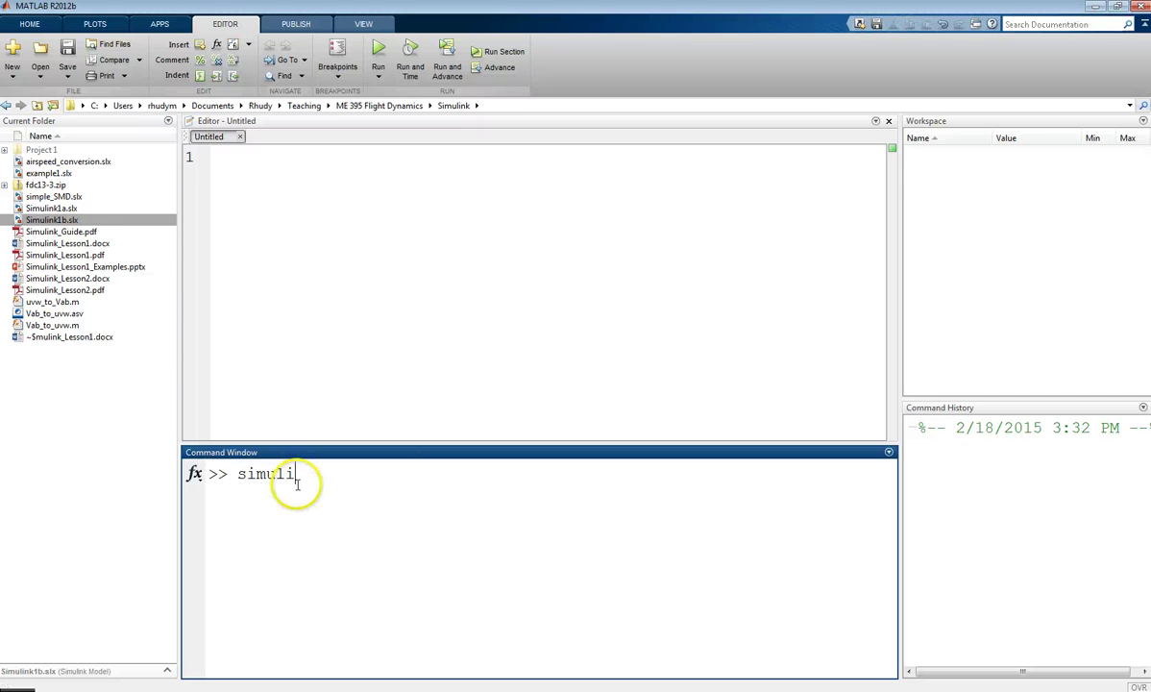
{"action": "left_click", "coordinate": [417, 494]}
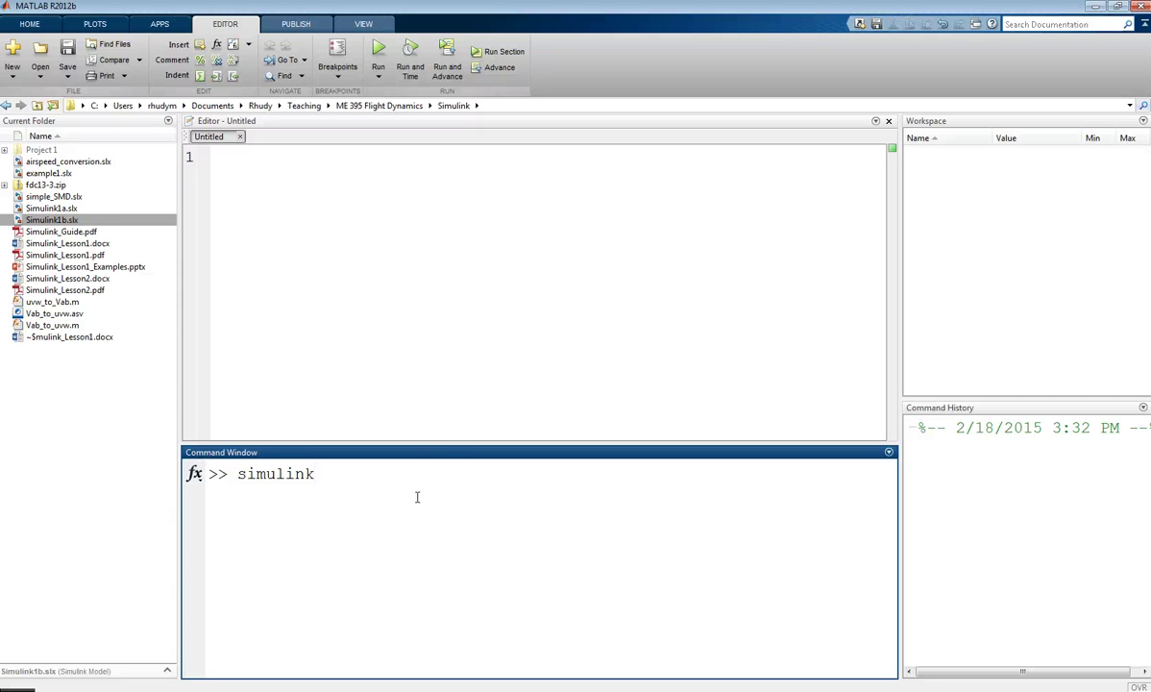
{"action": "key", "text": "Return"}
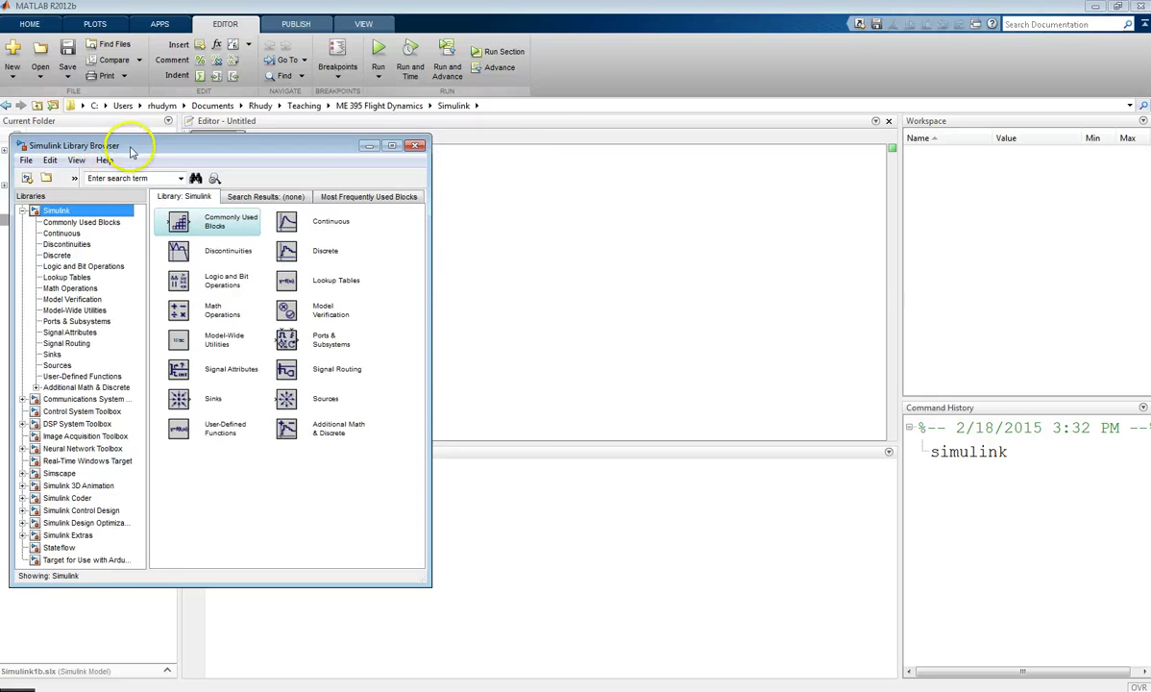
- Move the Library Browser window up and to the left to uncover the file list
{"action": "left_click_drag", "start_coordinate": [123, 149], "coordinate": [247, 122]}
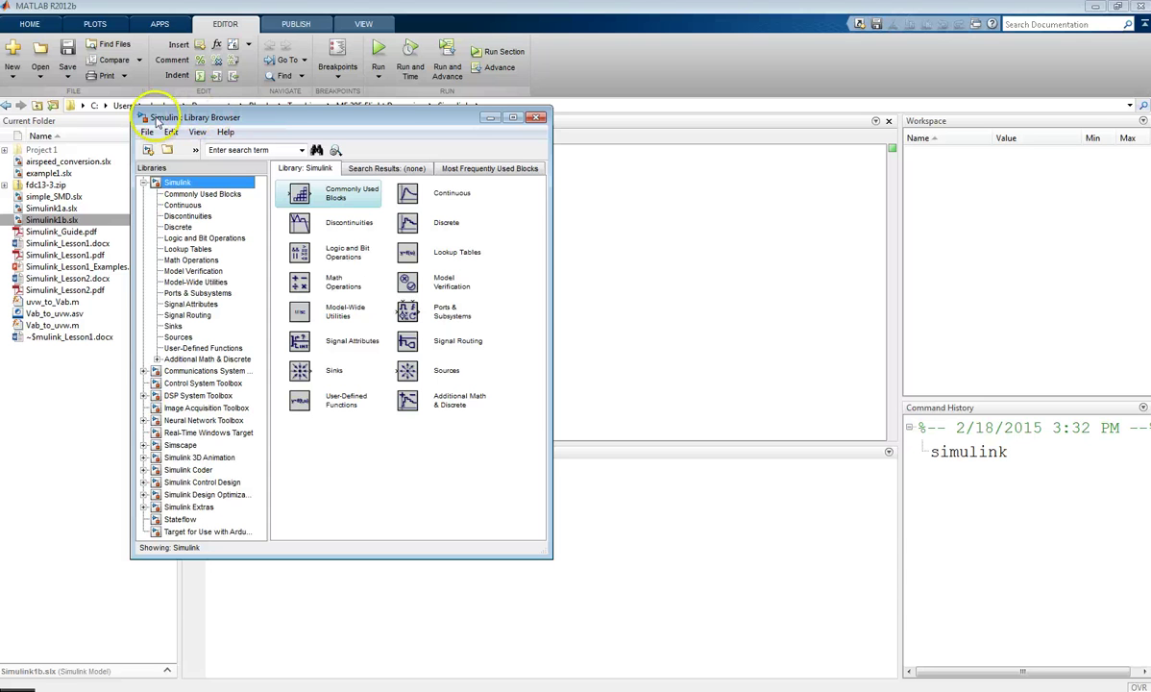
{"action": "left_click_drag", "start_coordinate": [239, 111], "coordinate": [184, 78]}
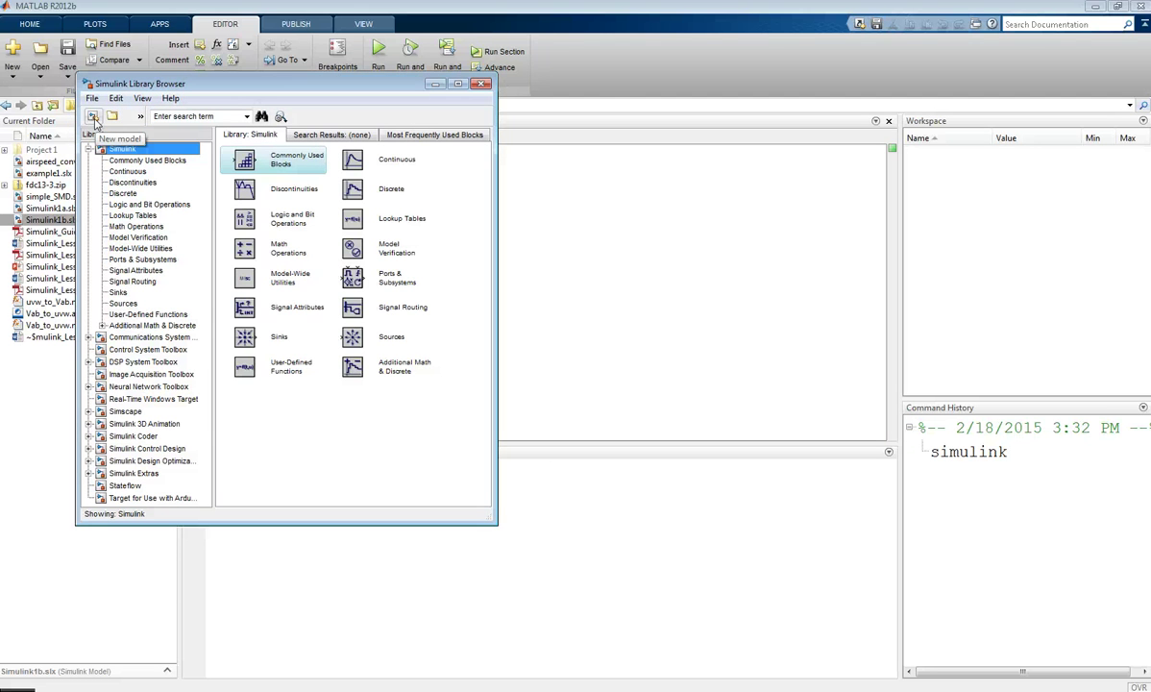
- Create a blank 'untitled' model window and place it to the right of the Library Browser
{"action": "left_click", "coordinate": [93, 116]}
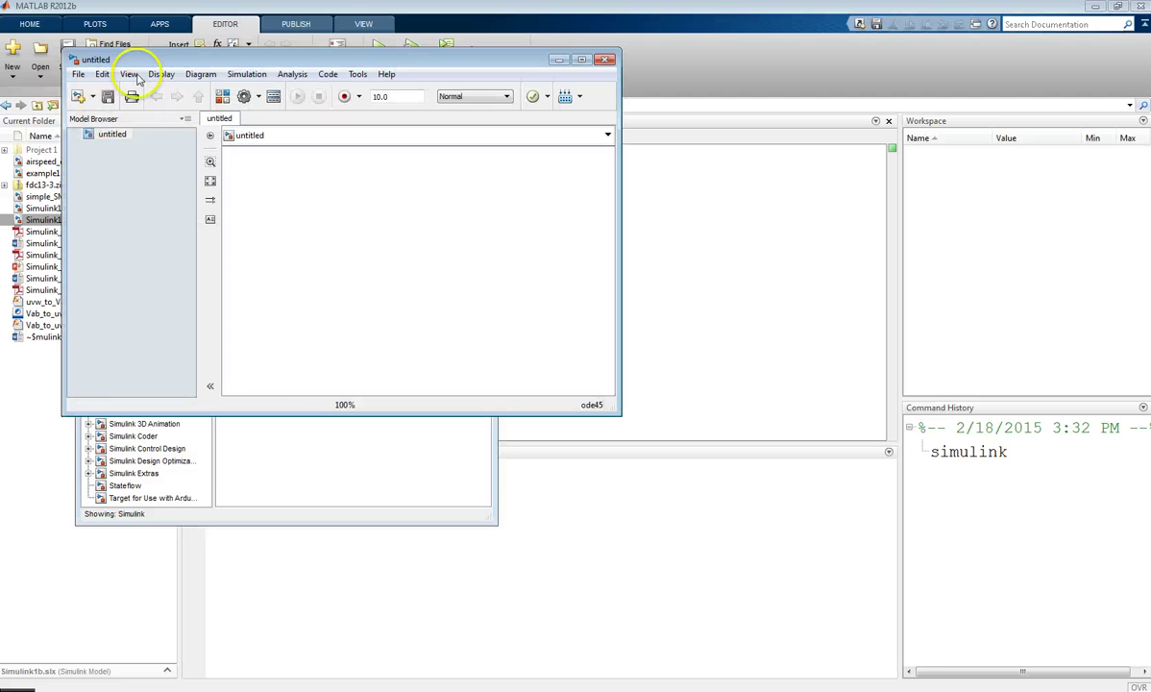
{"action": "left_click_drag", "start_coordinate": [151, 60], "coordinate": [511, 117]}
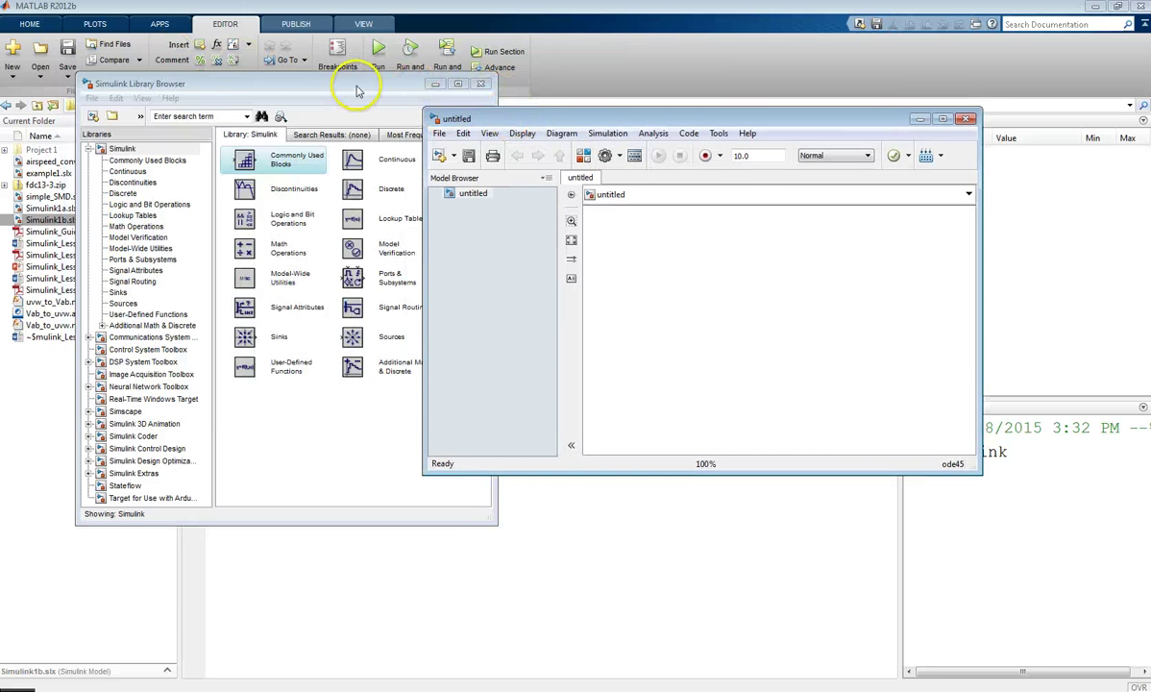
{"action": "left_click_drag", "start_coordinate": [347, 79], "coordinate": [293, 67]}
{"action": "left_click_drag", "start_coordinate": [499, 117], "coordinate": [516, 102]}
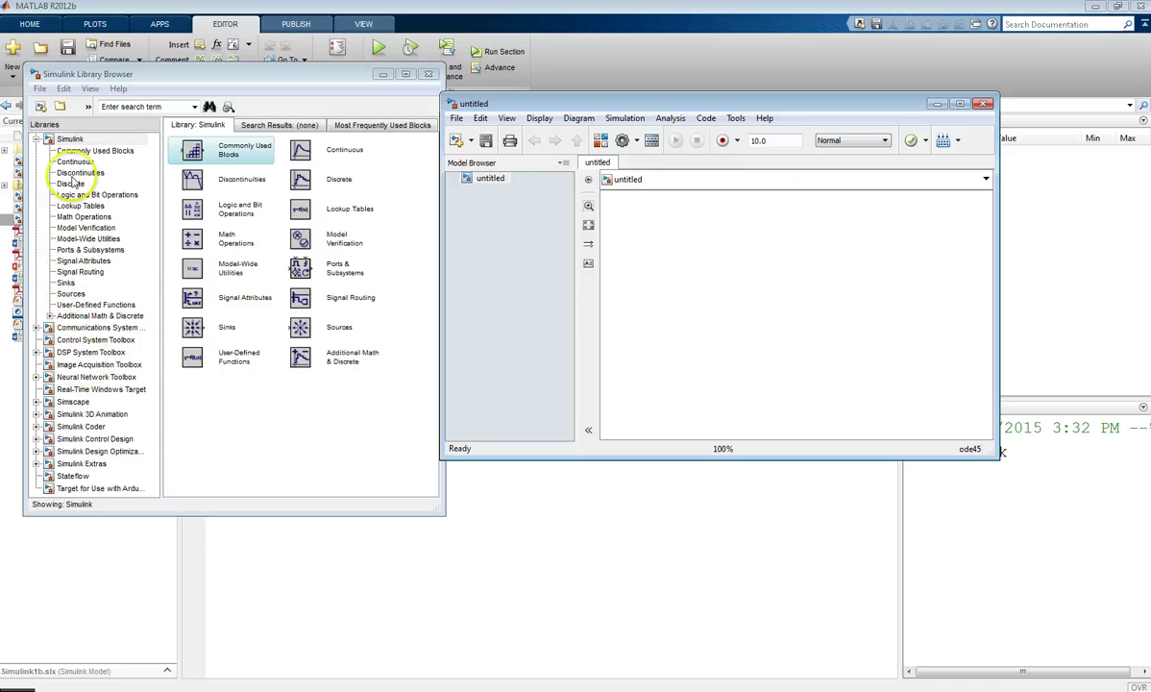
- Browse the Sources blocks (Constant, Pulse Generator, Sine Wave, Clock) and select the Step block
{"action": "left_click", "coordinate": [73, 293]}
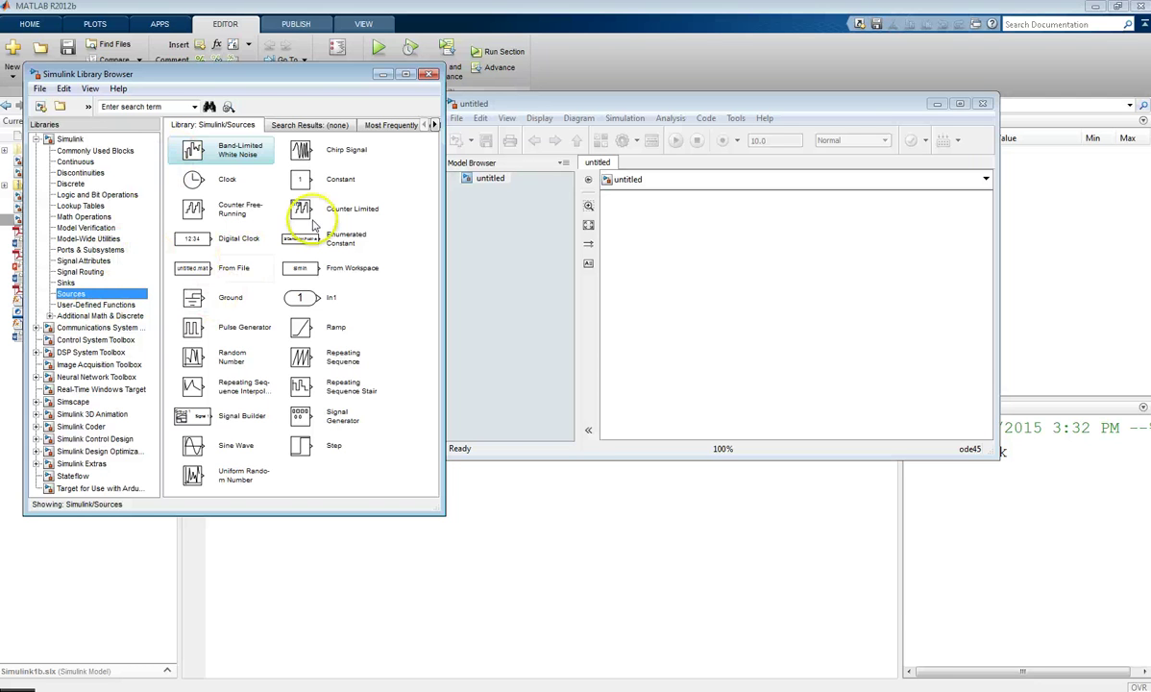
{"action": "left_click", "coordinate": [318, 181]}
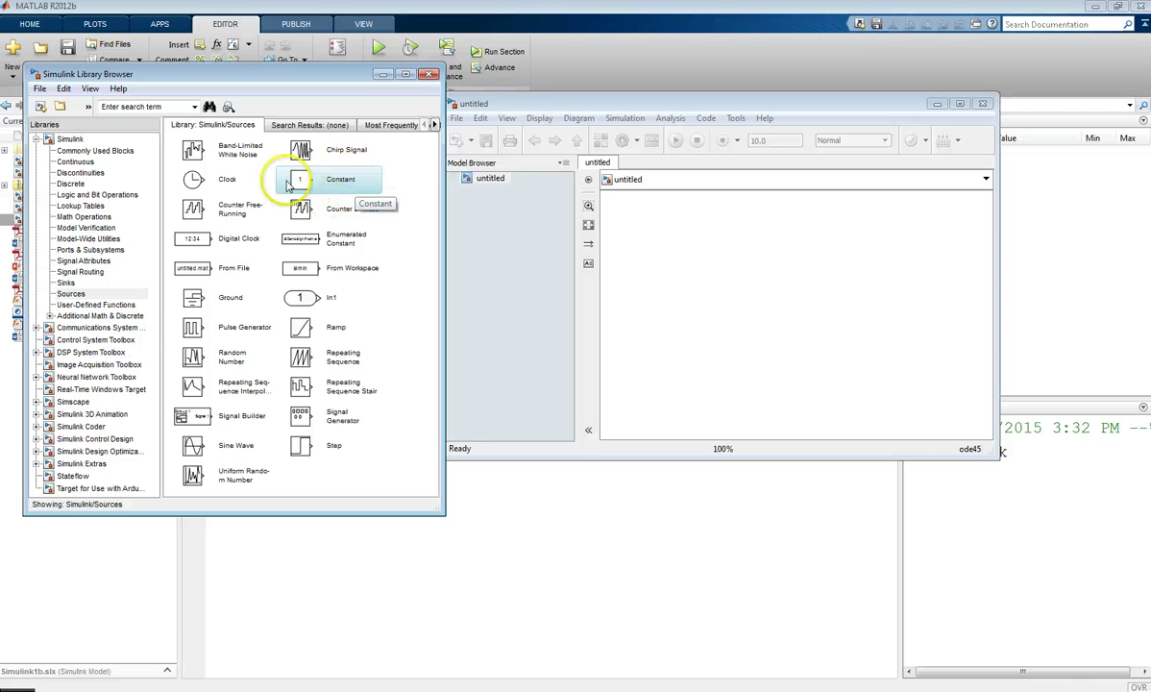
{"action": "left_click", "coordinate": [220, 331]}
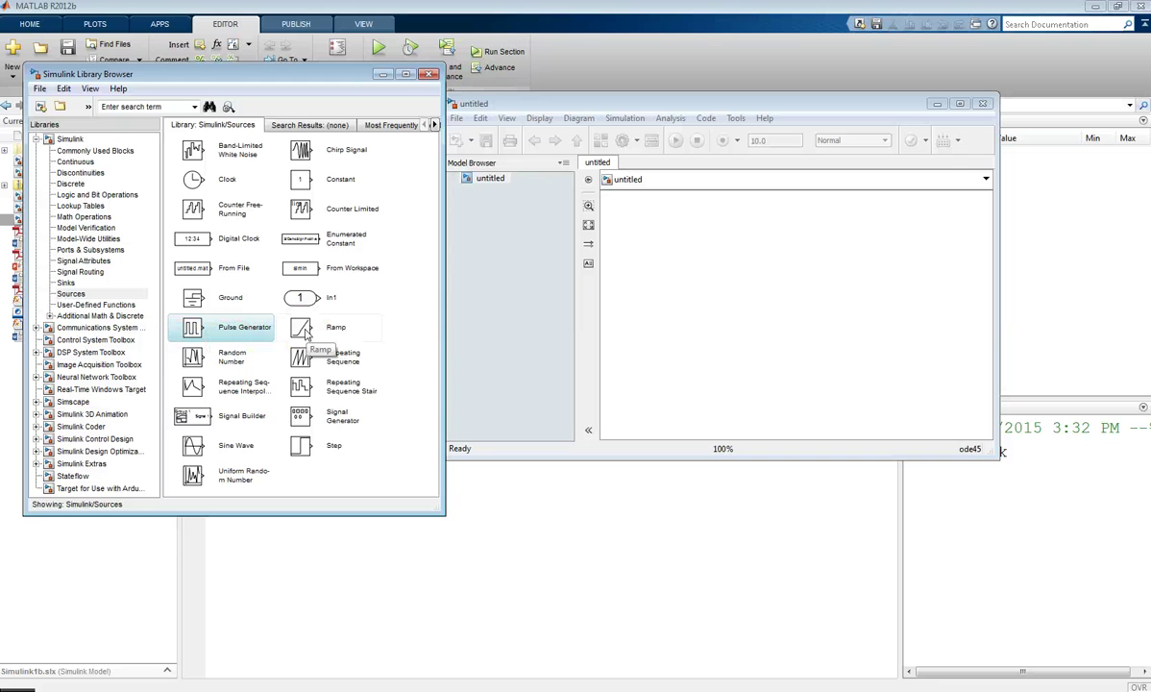
{"action": "left_click", "coordinate": [233, 447]}
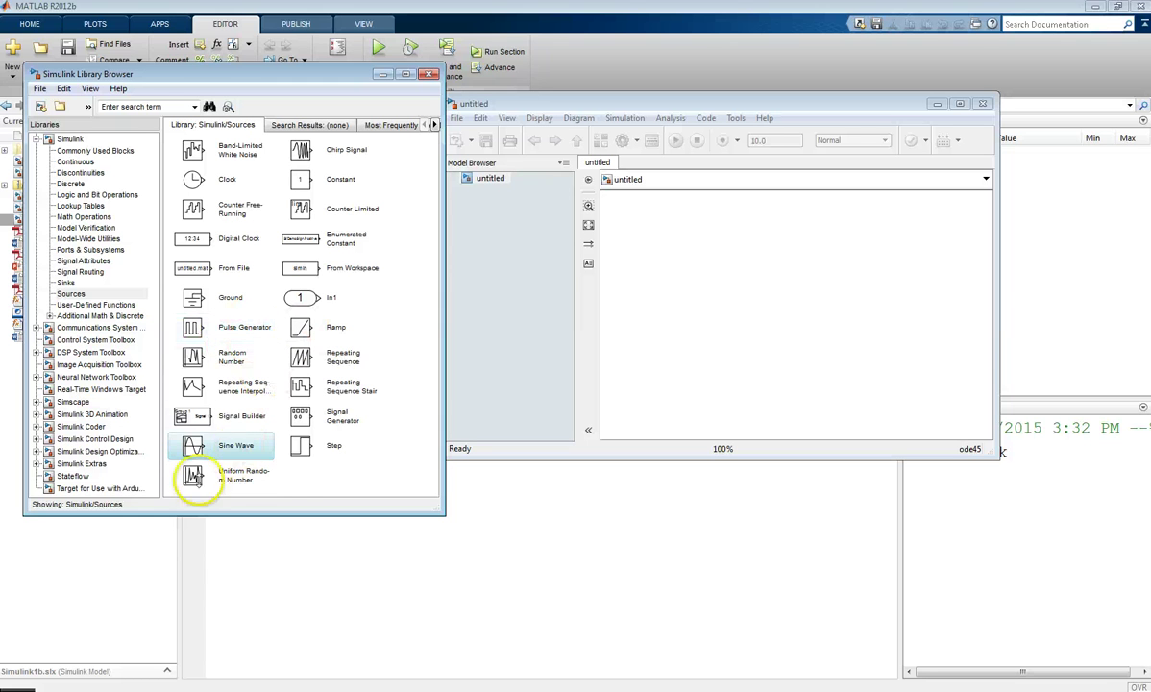
{"action": "left_click", "coordinate": [354, 456]}
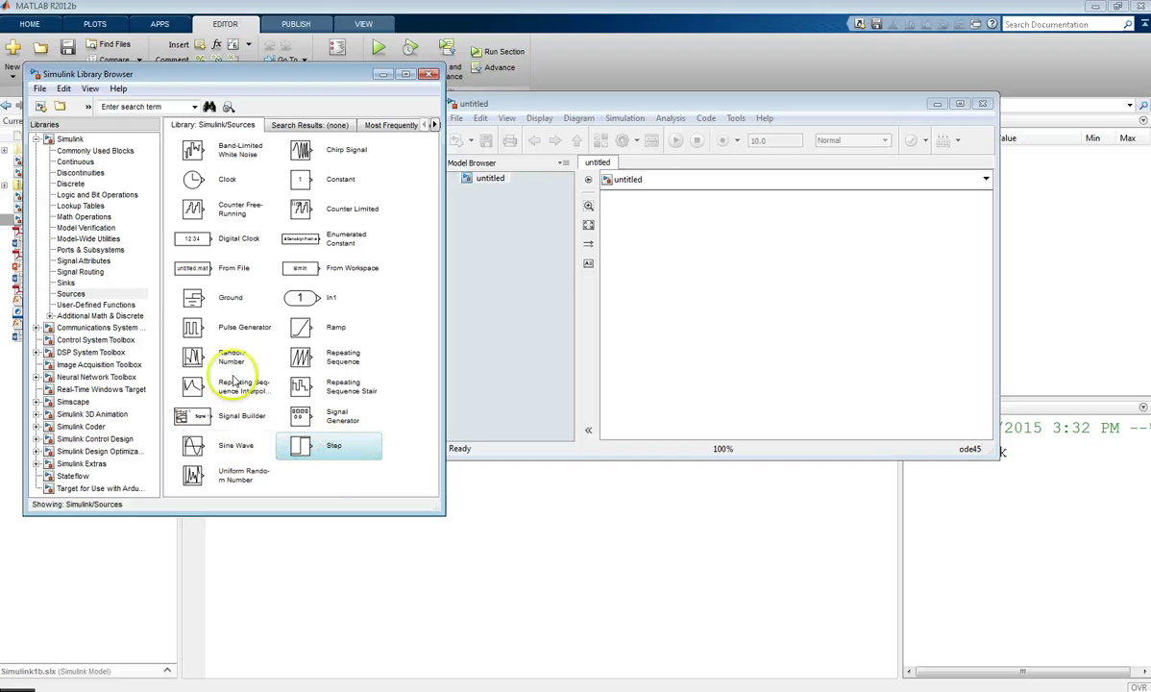
{"action": "left_click", "coordinate": [259, 189]}
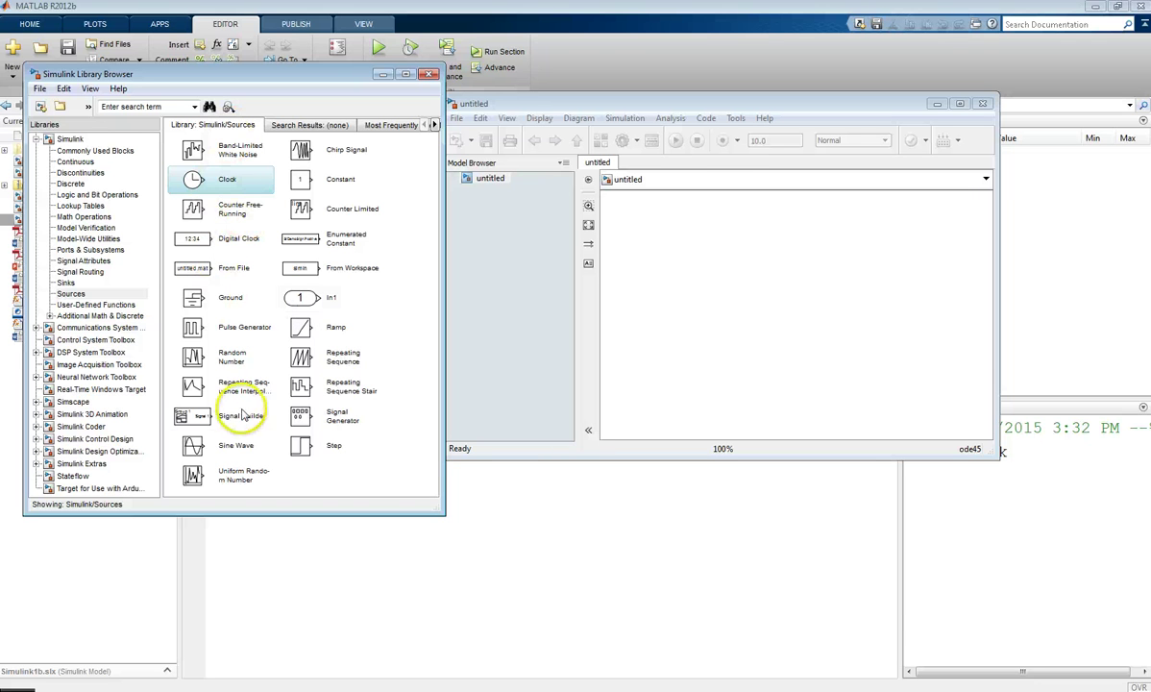
{"action": "left_click", "coordinate": [308, 445]}
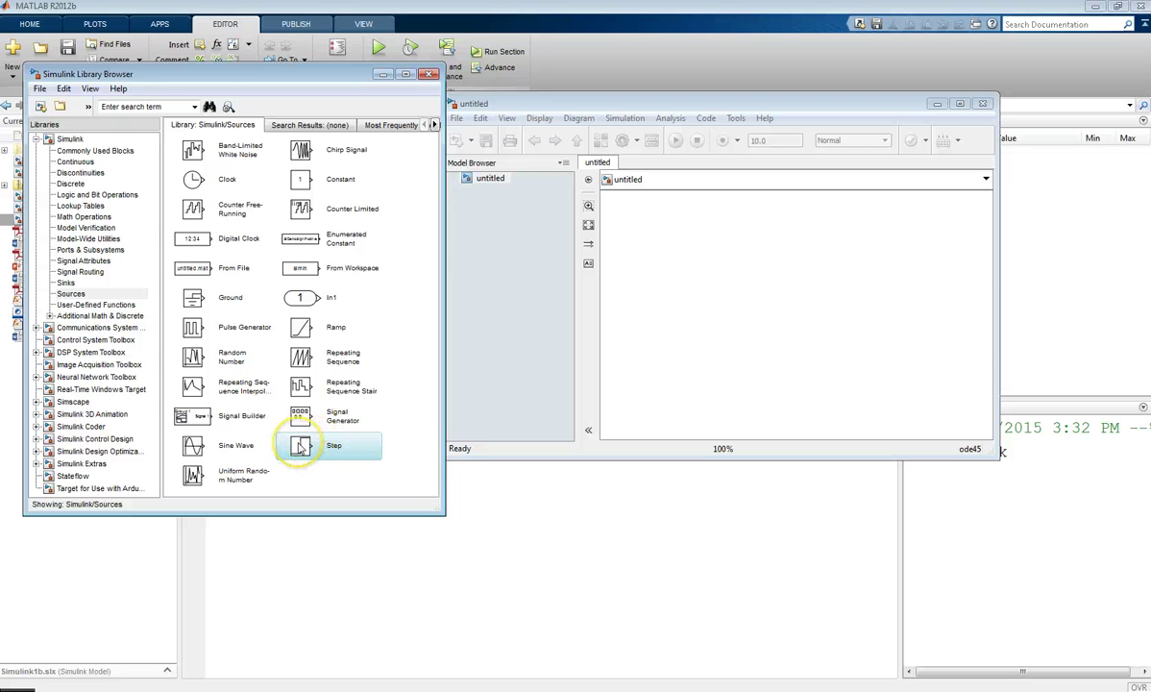
- Drop the Step block from Sources onto the untitled model canvas
{"action": "left_click_drag", "start_coordinate": [301, 447], "coordinate": [631, 235]}
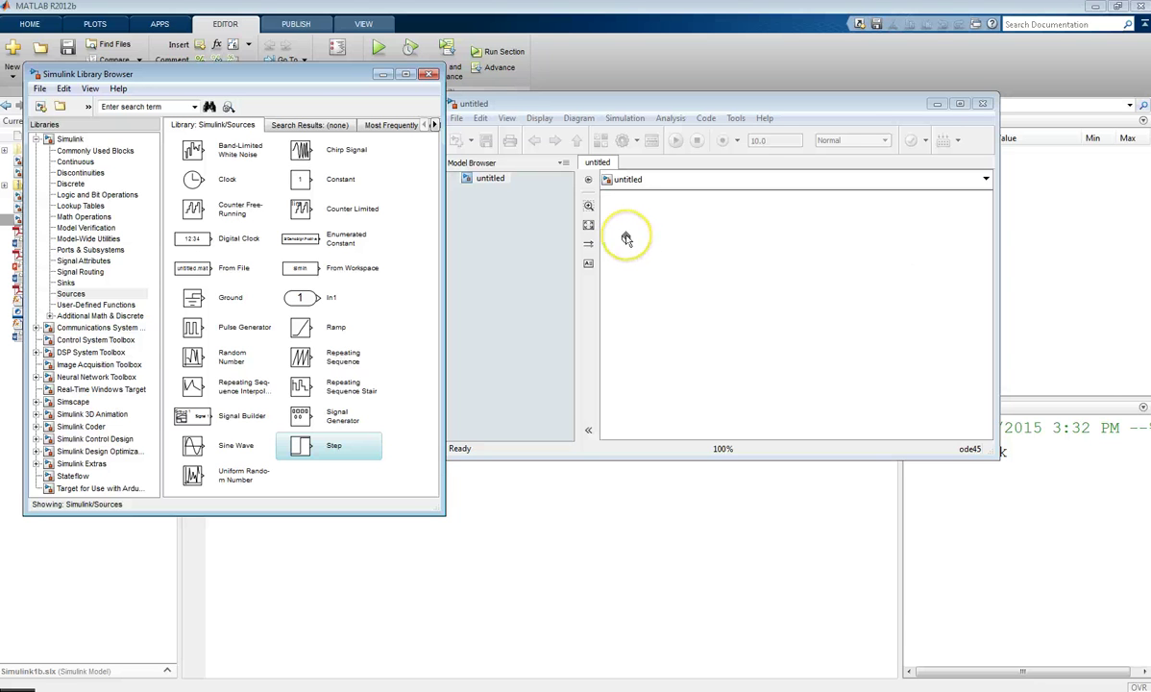
{"action": "left_click_drag", "start_coordinate": [626, 238], "coordinate": [626, 237]}
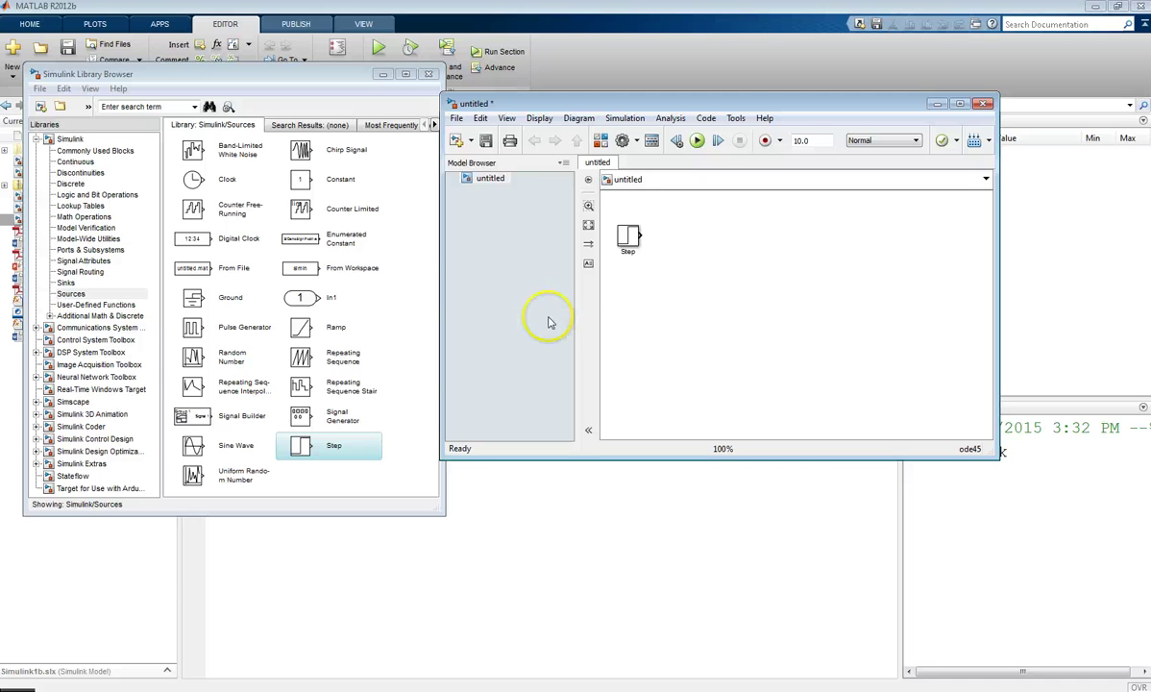
- From Math Operations, place a Math Function block right of Step and connect Step's output to it
{"action": "left_click", "coordinate": [96, 216]}
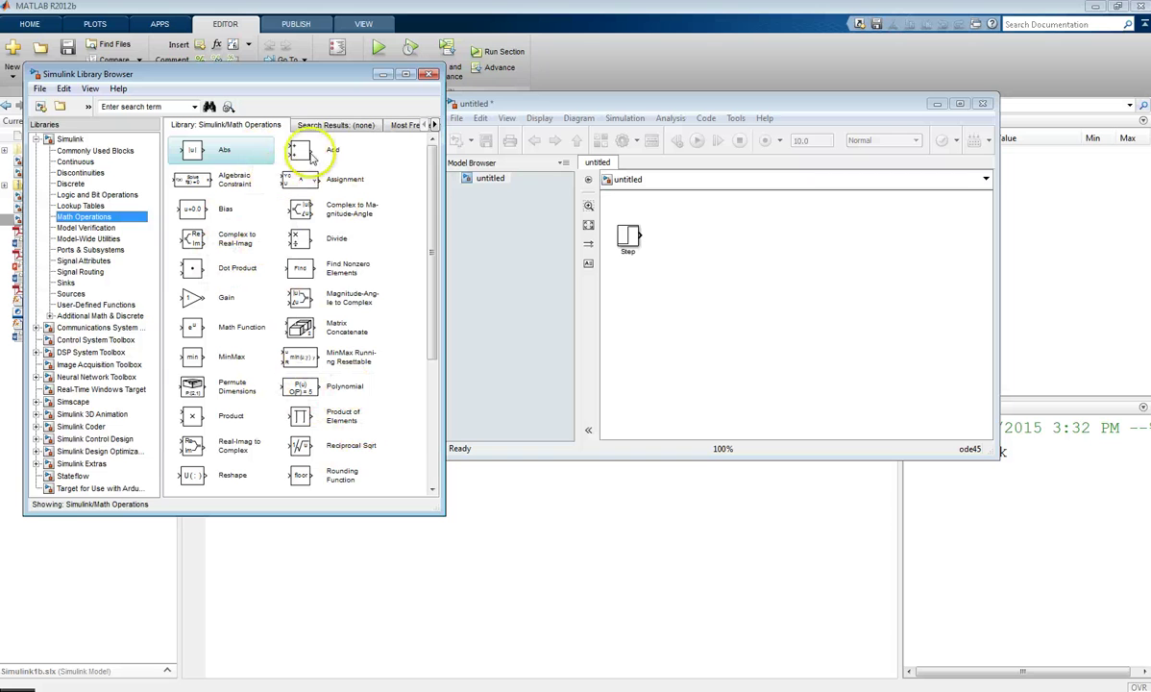
{"action": "left_click", "coordinate": [310, 156]}
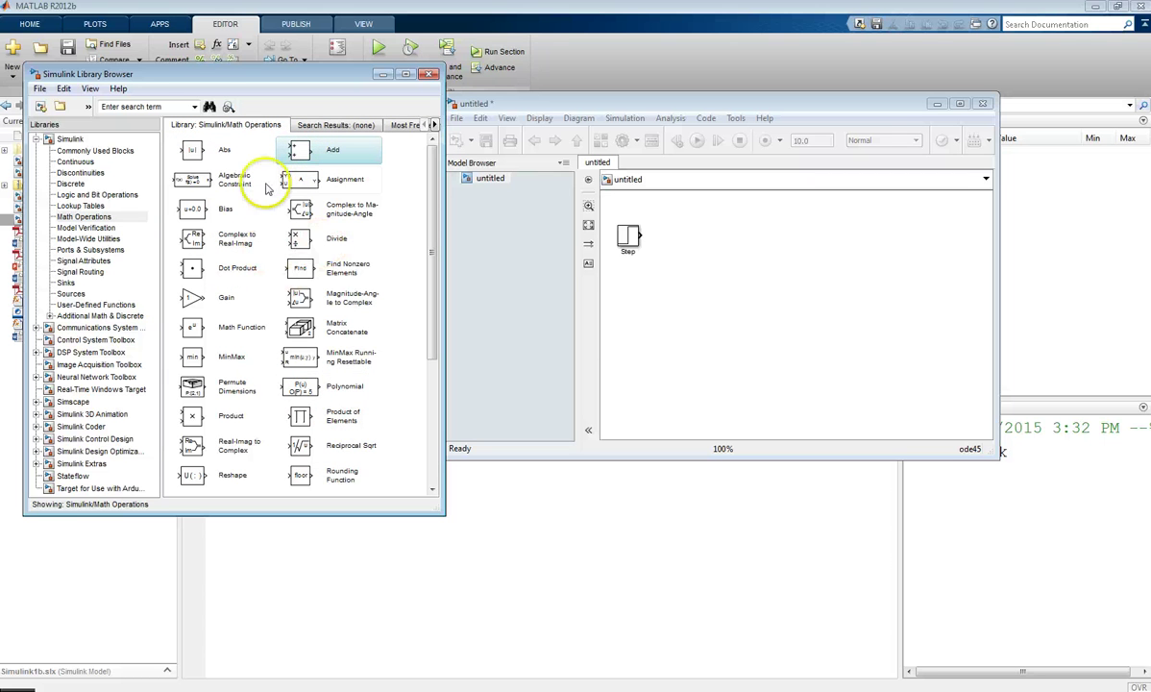
{"action": "left_click", "coordinate": [284, 235]}
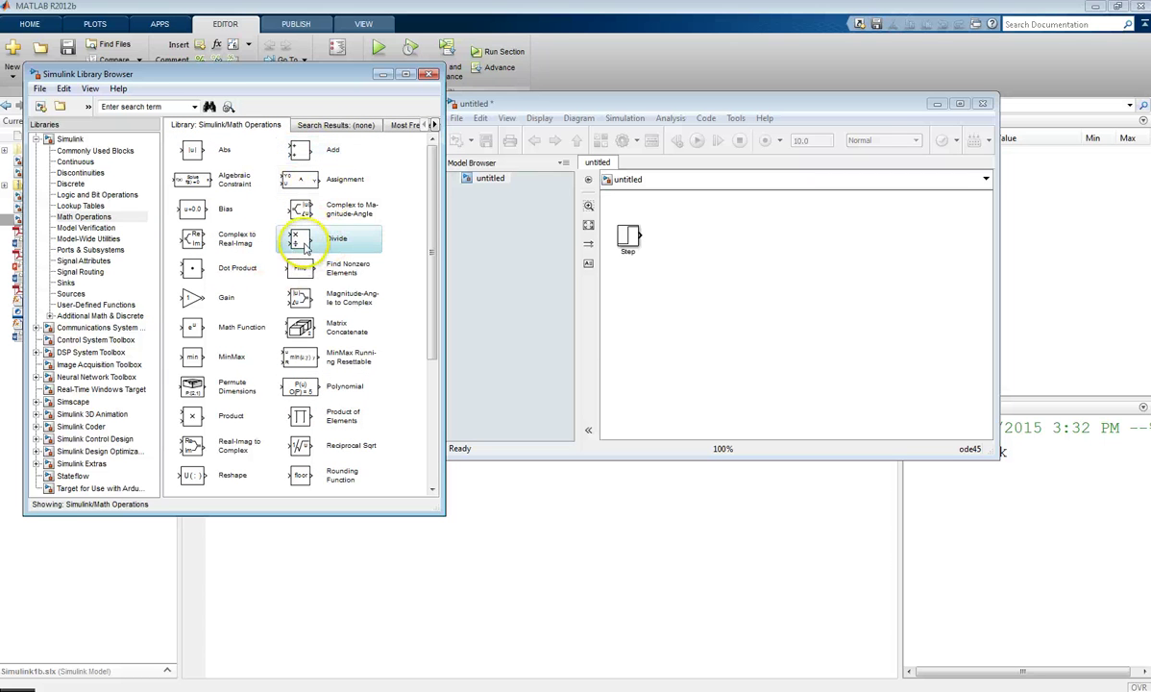
{"action": "left_click", "coordinate": [210, 299]}
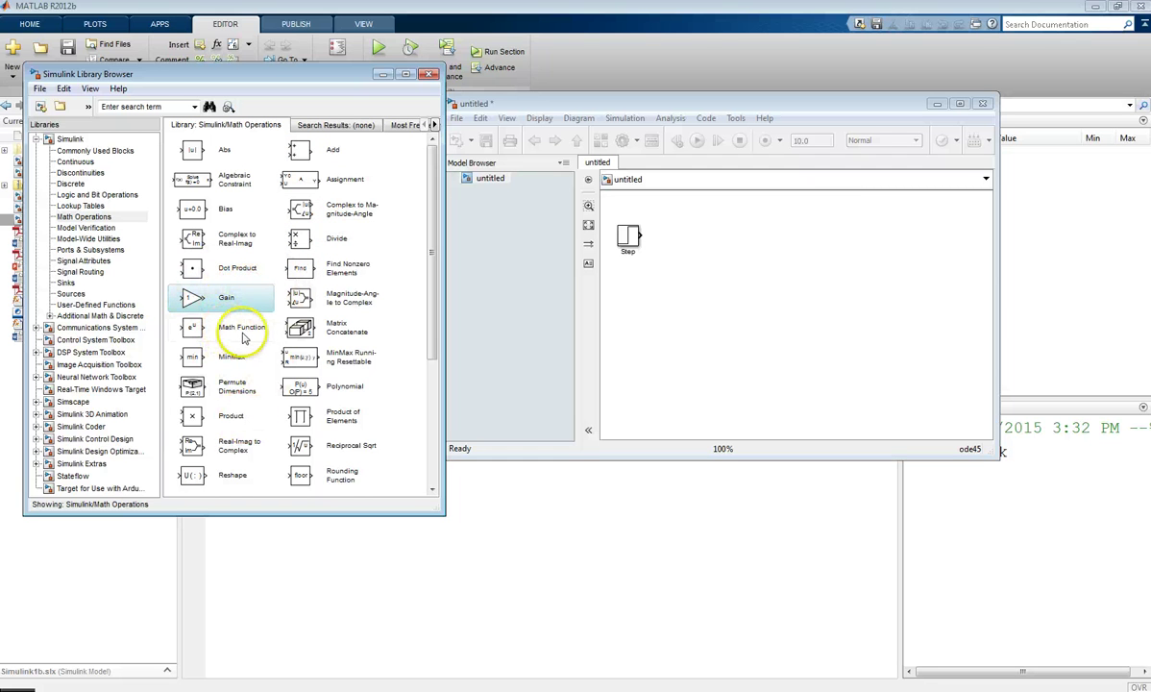
{"action": "left_click", "coordinate": [221, 331]}
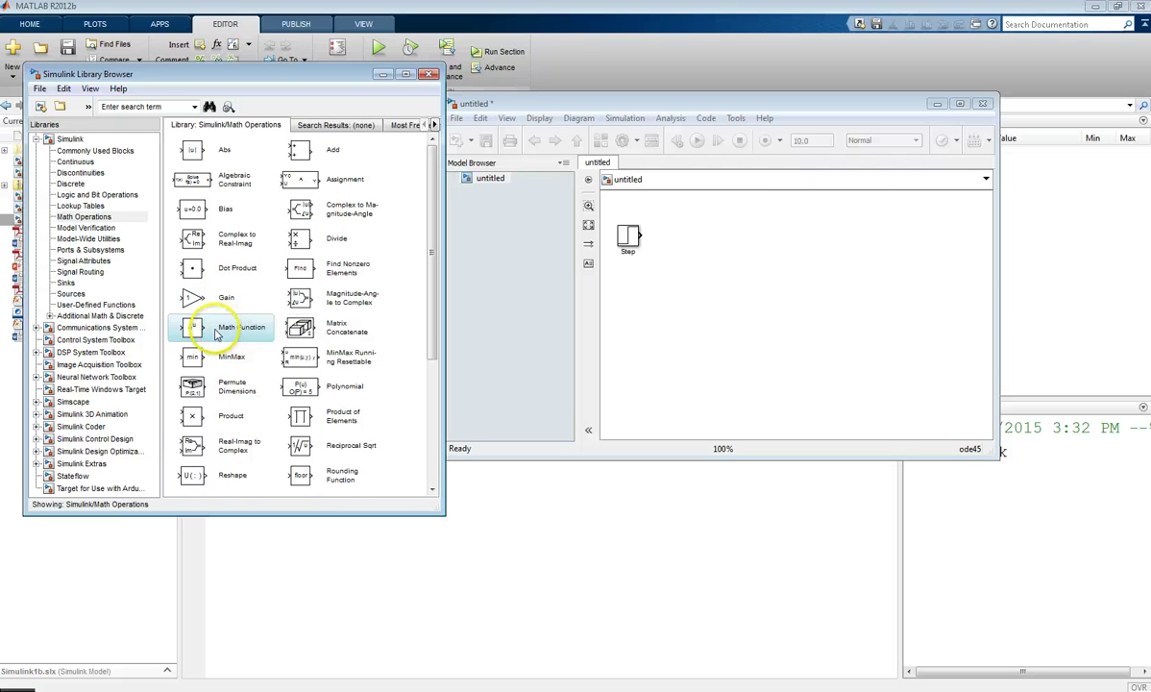
{"action": "left_click_drag", "start_coordinate": [215, 332], "coordinate": [719, 234]}
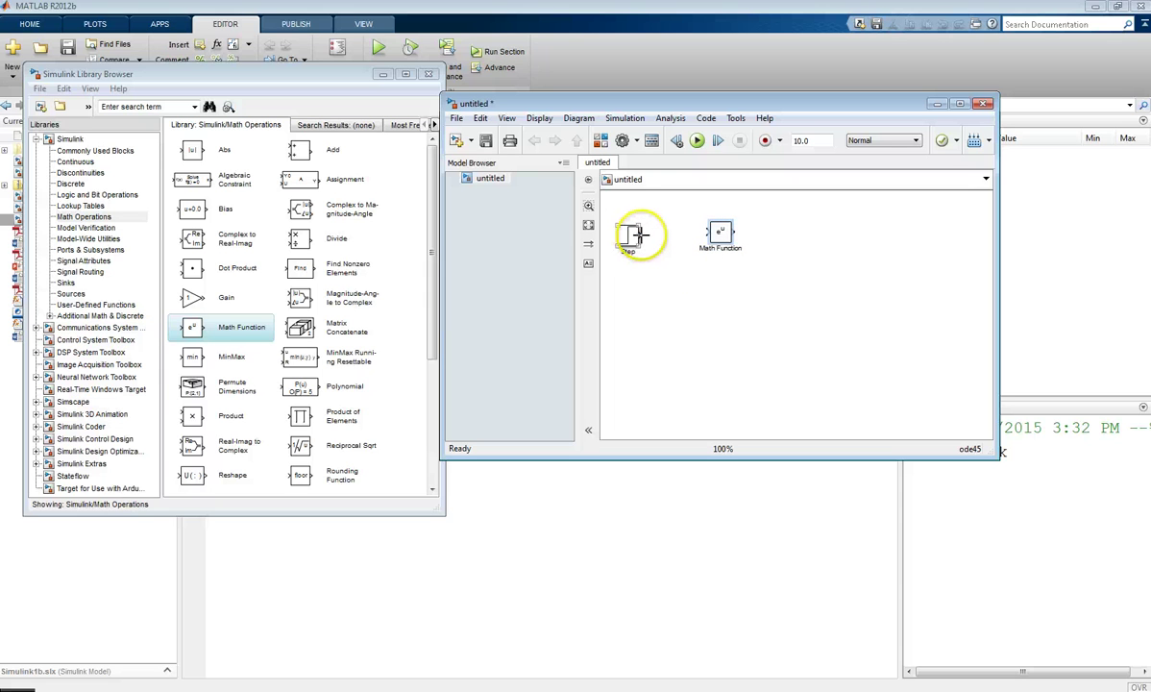
{"action": "left_click_drag", "start_coordinate": [641, 234], "coordinate": [709, 231]}
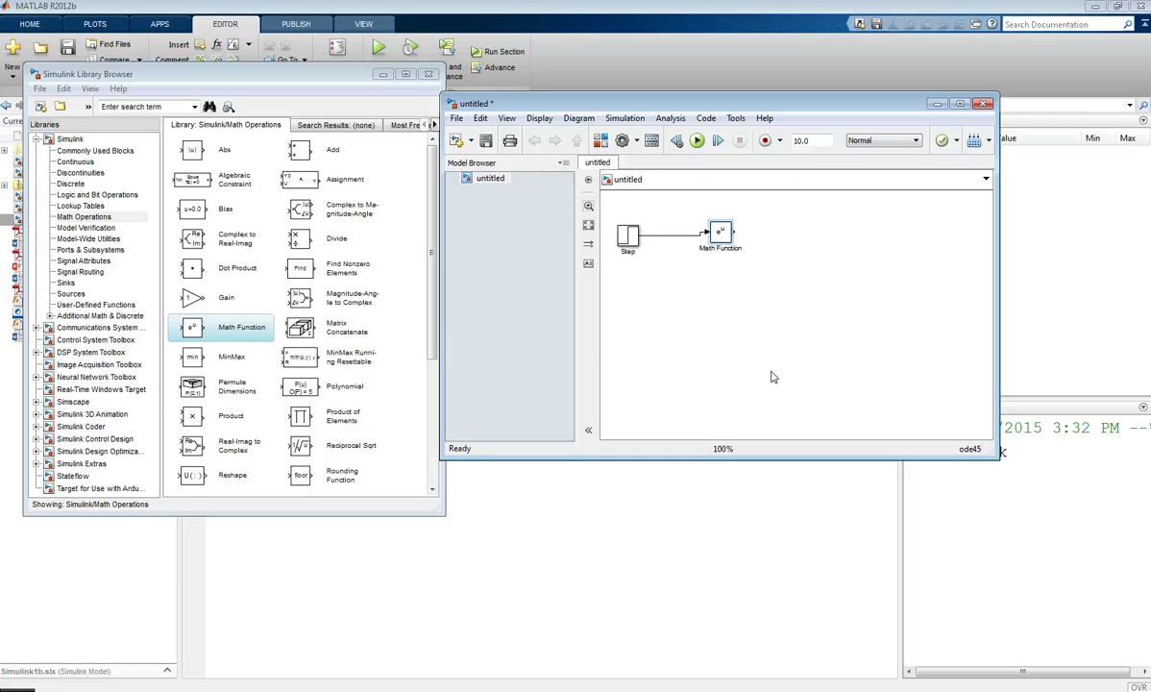
- Align the Math Function block level with the Step block's signal line
{"action": "left_click", "coordinate": [711, 233]}
{"action": "left_click_drag", "start_coordinate": [722, 232], "coordinate": [723, 234]}
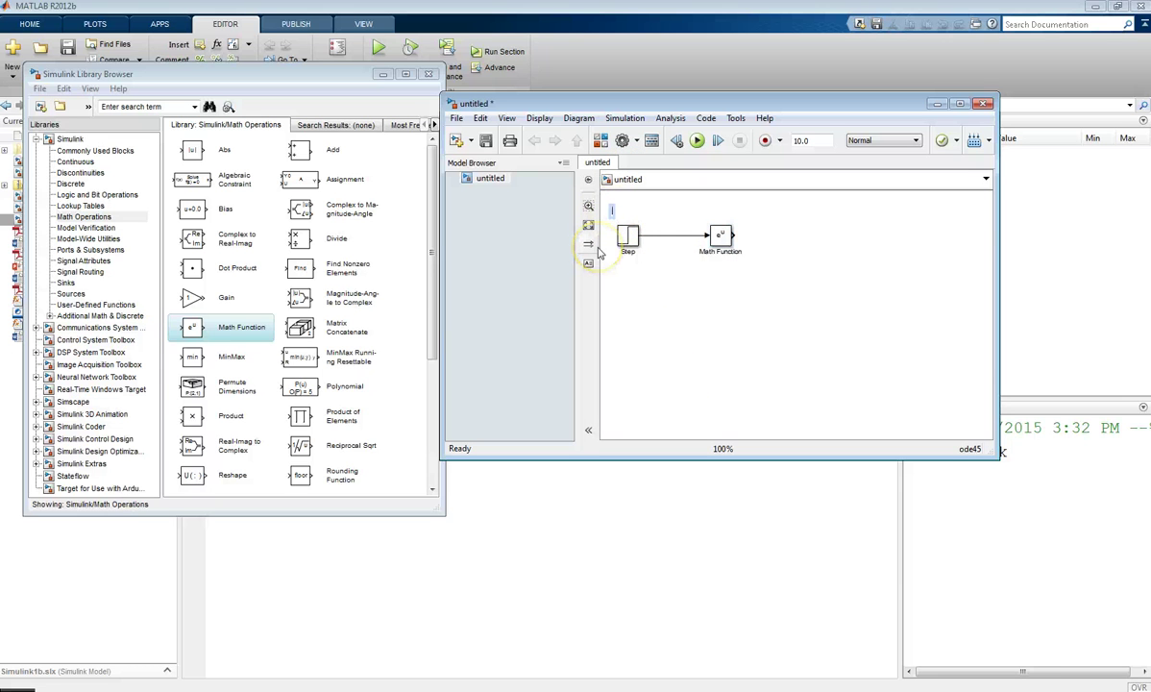
- Add an 'Input' annotation and position it just above the Step block
{"action": "type", "text": "Input"}
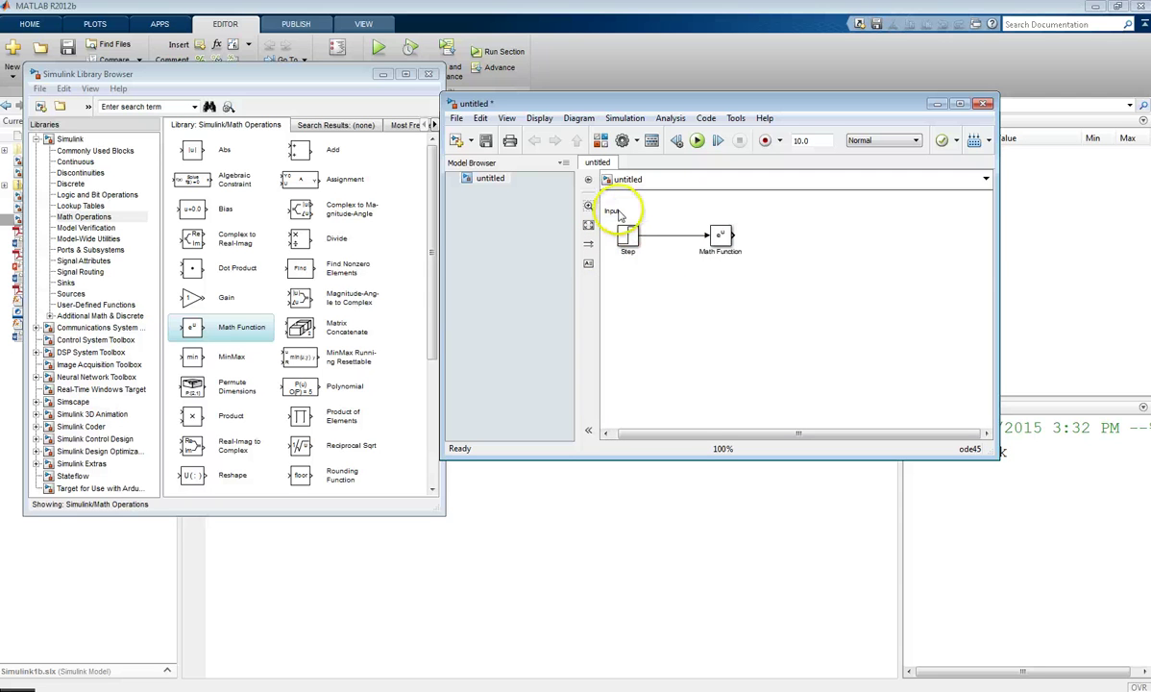
{"action": "left_click", "coordinate": [625, 211]}
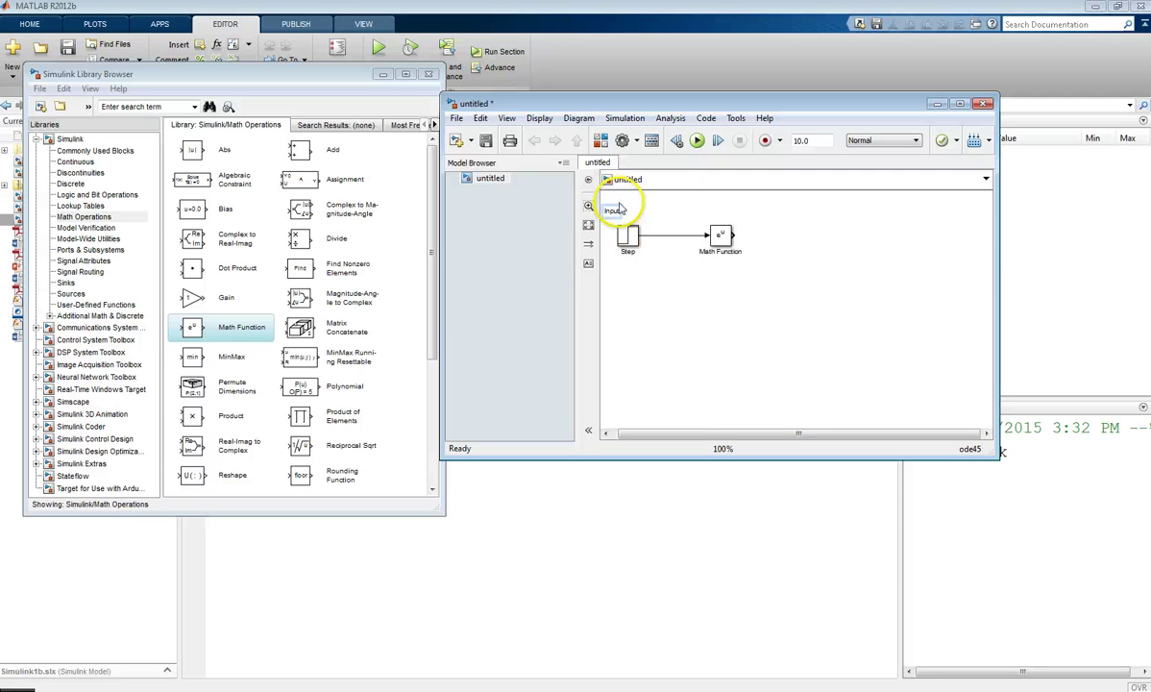
{"action": "left_click", "coordinate": [621, 212]}
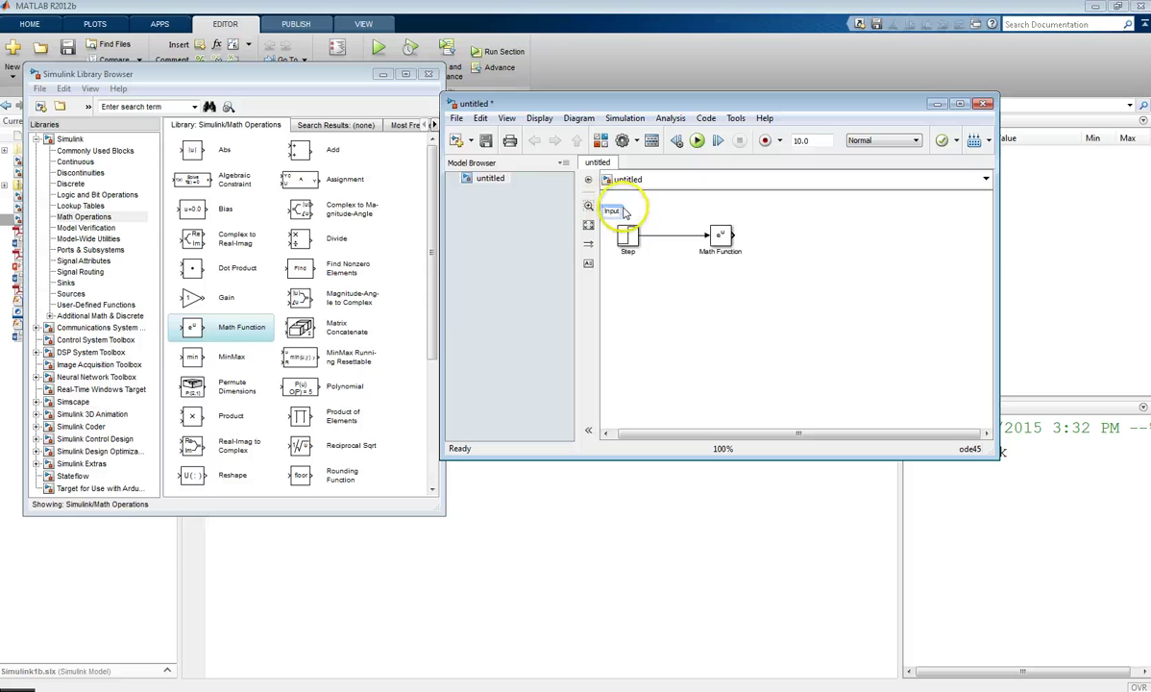
{"action": "left_click", "coordinate": [614, 217]}
{"action": "left_click", "coordinate": [590, 225]}
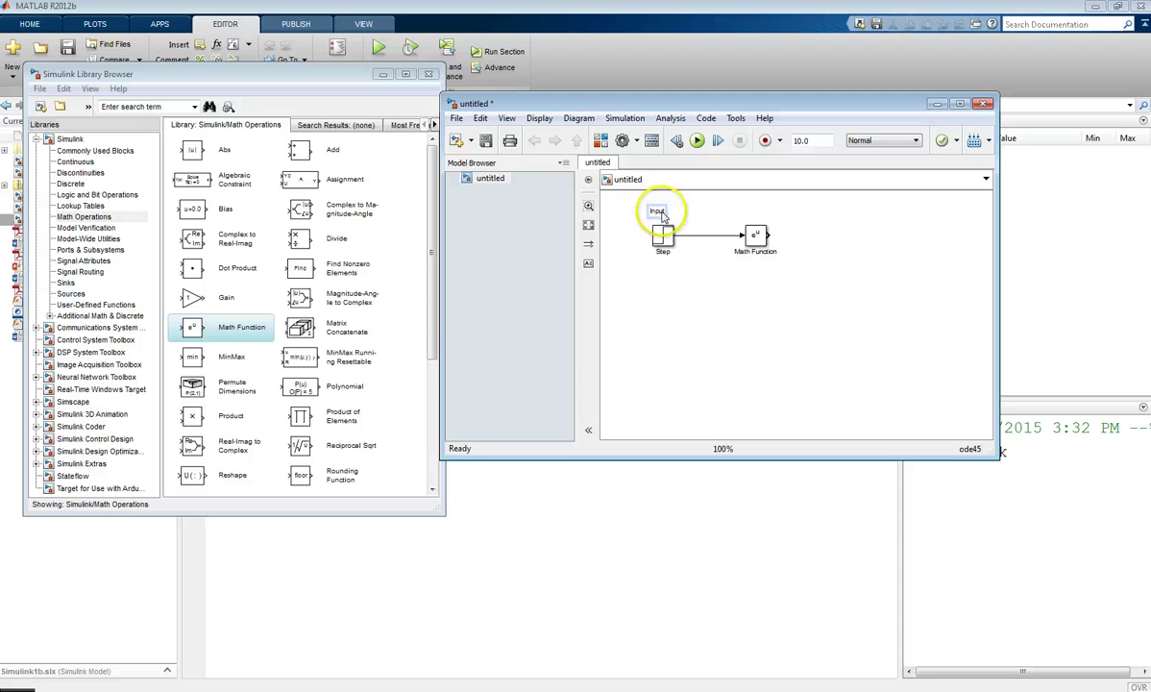
{"action": "mouse_move", "coordinate": [657, 214]}
{"action": "left_mouse_down"}
{"action": "mouse_move", "coordinate": [647, 211]}
{"action": "mouse_move", "coordinate": [667, 206]}
{"action": "mouse_move", "coordinate": [673, 217]}
{"action": "left_mouse_up"}
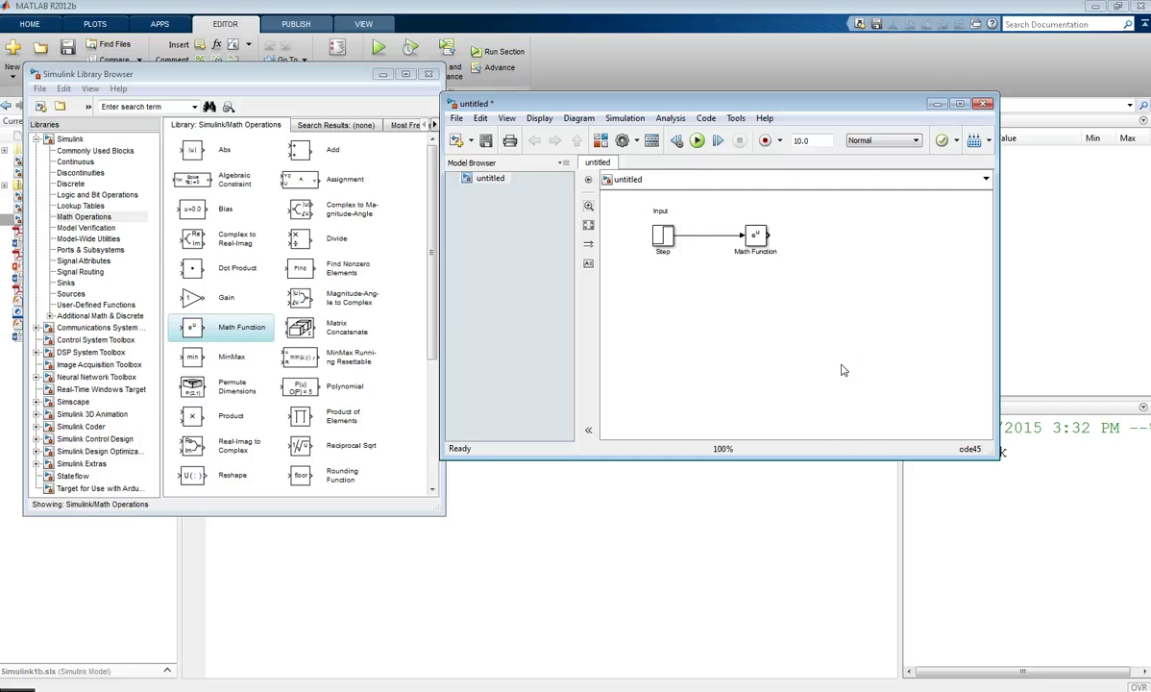
{"action": "double_click", "coordinate": [664, 251]}
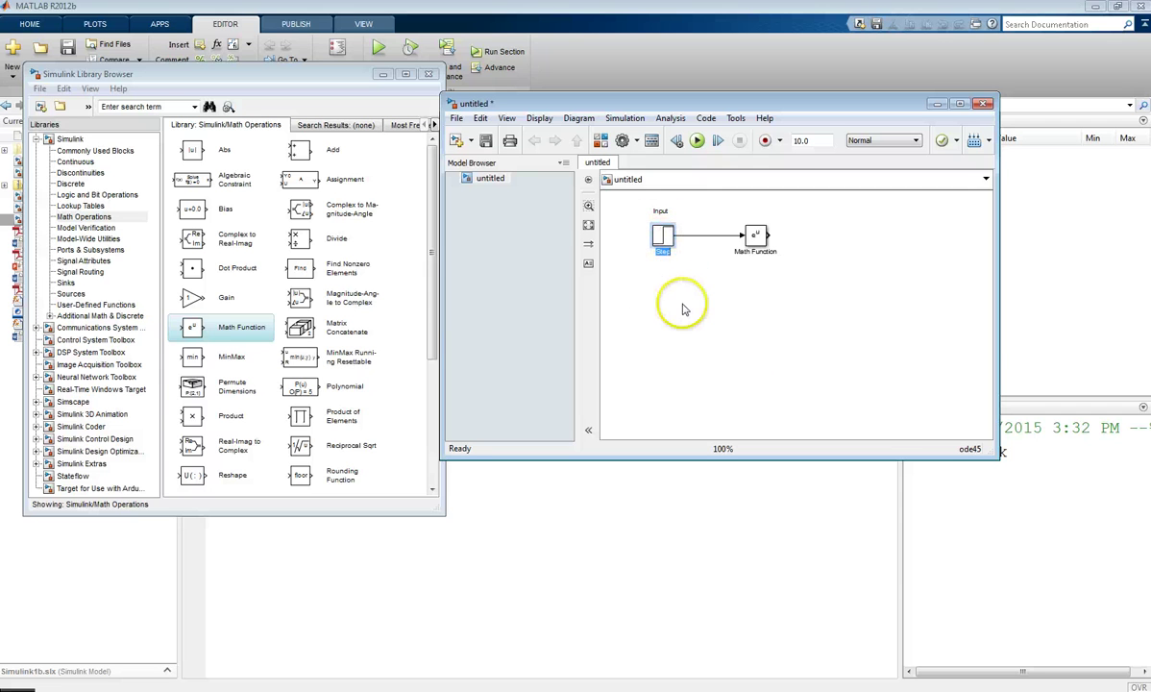
{"action": "left_click", "coordinate": [672, 239]}
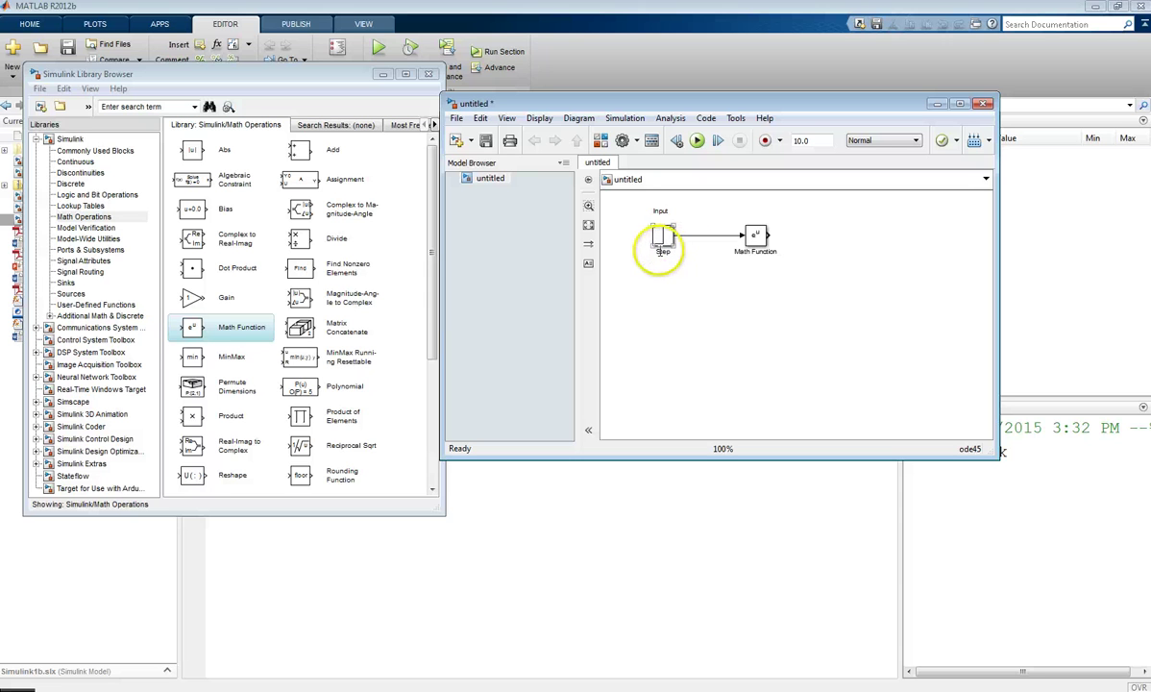
{"action": "left_click", "coordinate": [698, 257]}
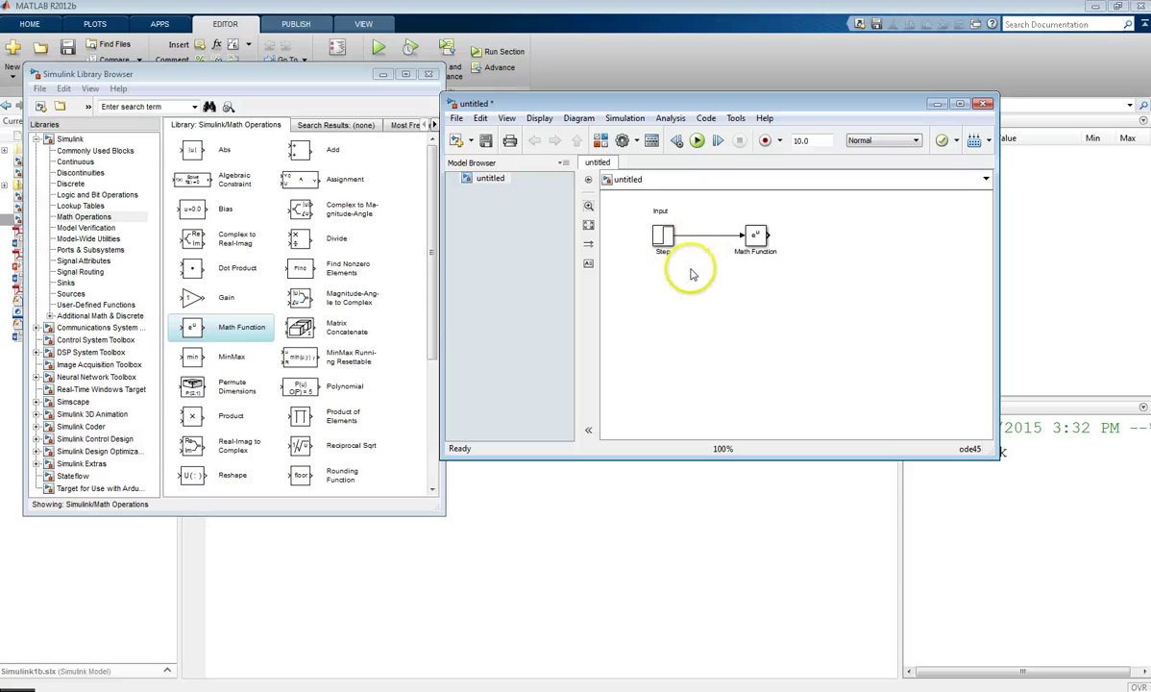
{"action": "double_click", "coordinate": [663, 252]}
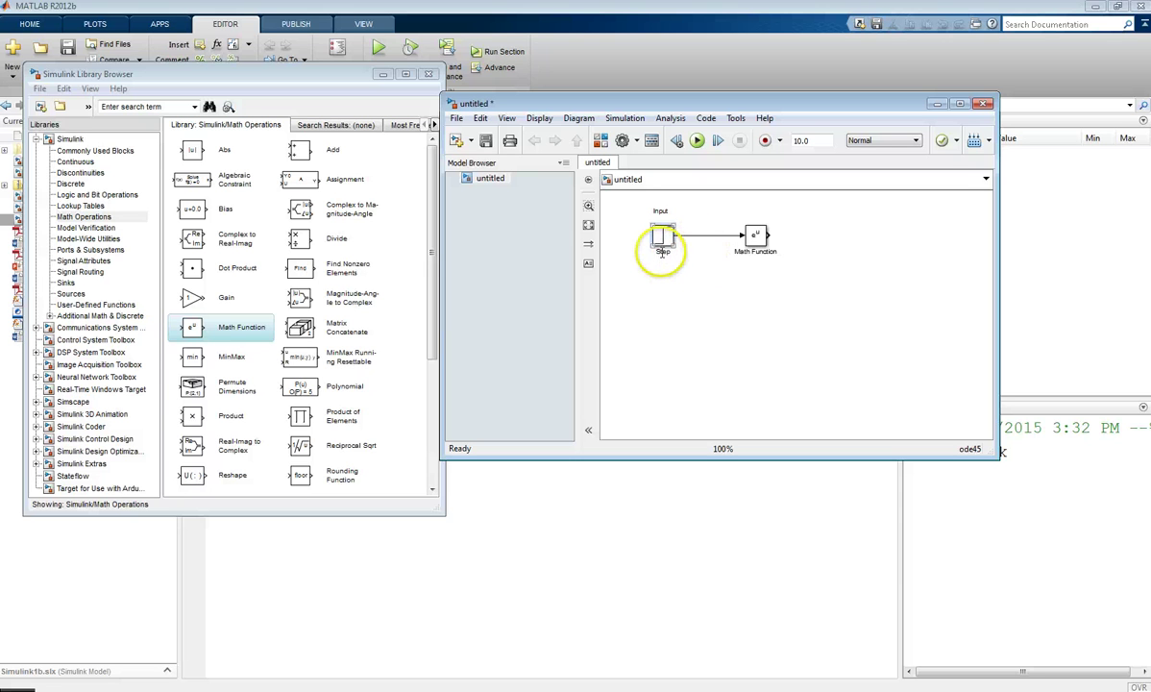
{"action": "left_click", "coordinate": [711, 324]}
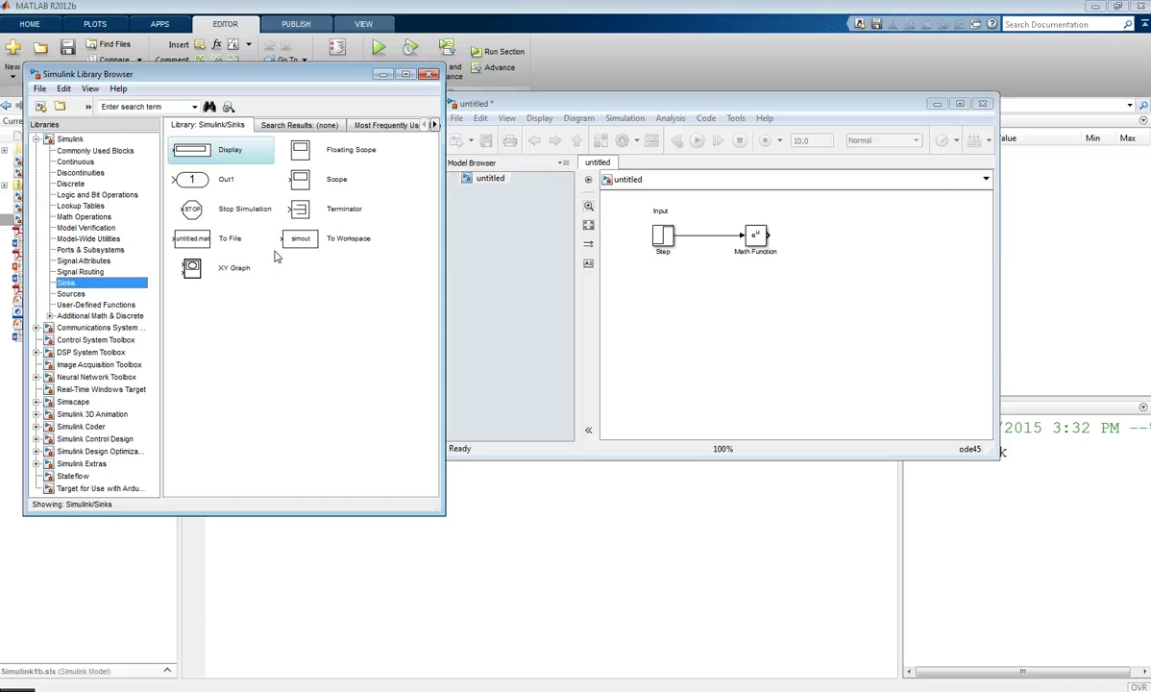
- Browse the Sinks blocks (Terminator, To File, To Workspace) and select the Scope block
{"action": "left_click", "coordinate": [344, 214]}
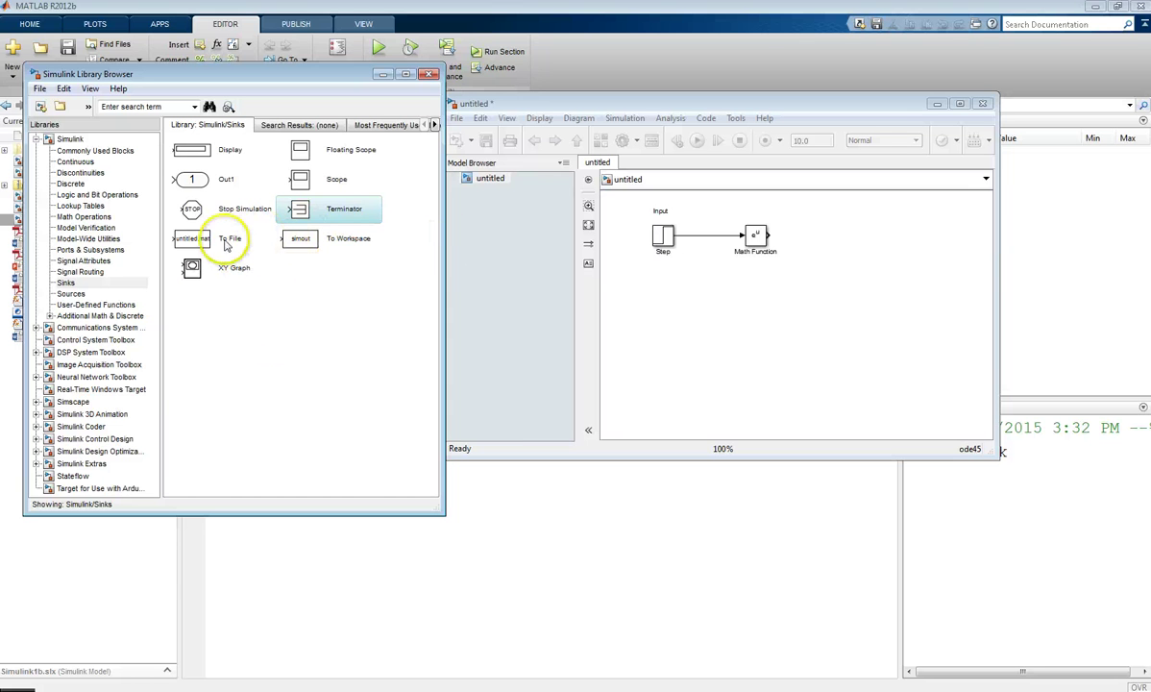
{"action": "left_click", "coordinate": [195, 239]}
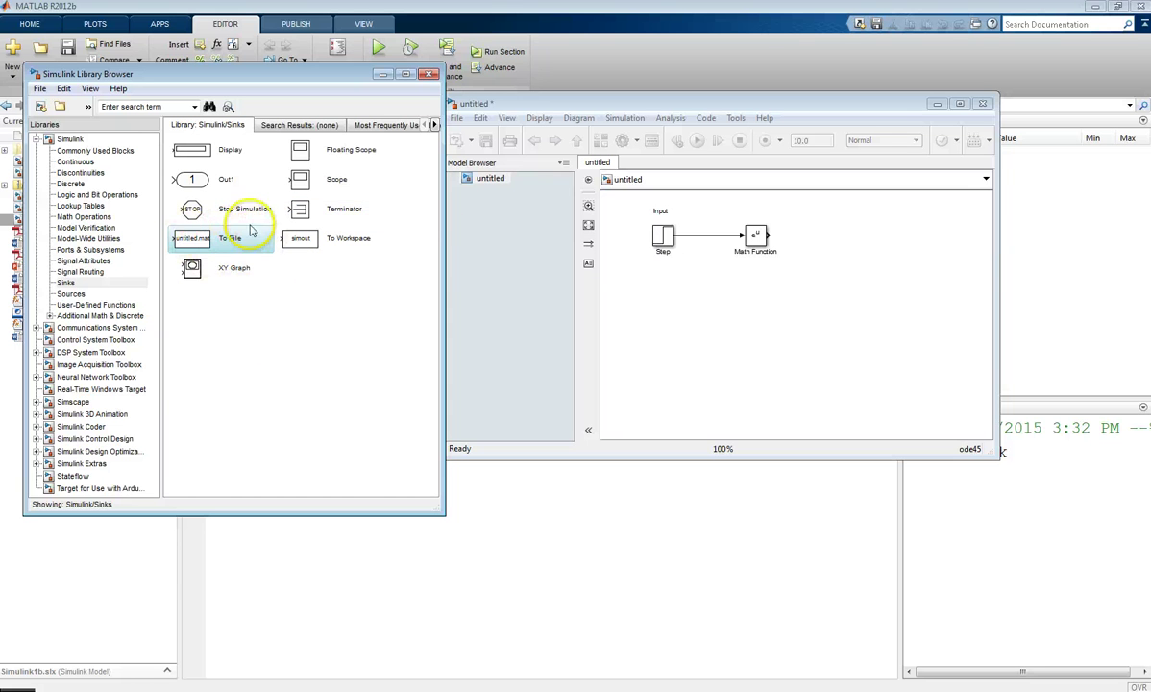
{"action": "left_click", "coordinate": [339, 238]}
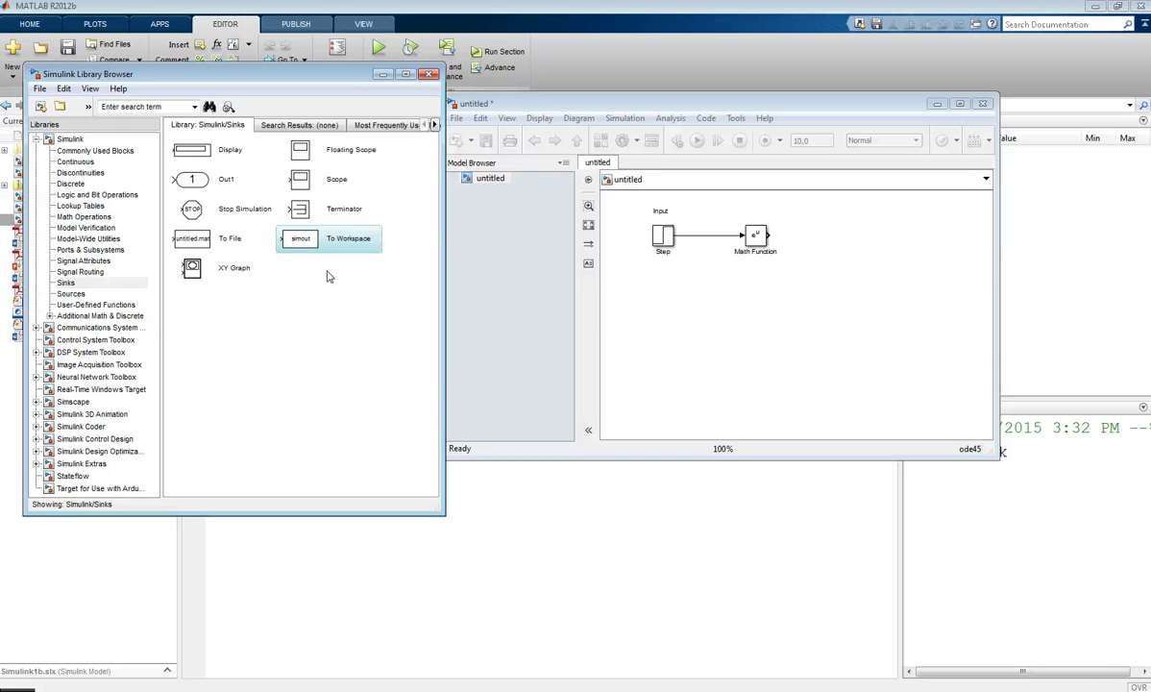
{"action": "left_click", "coordinate": [327, 182]}
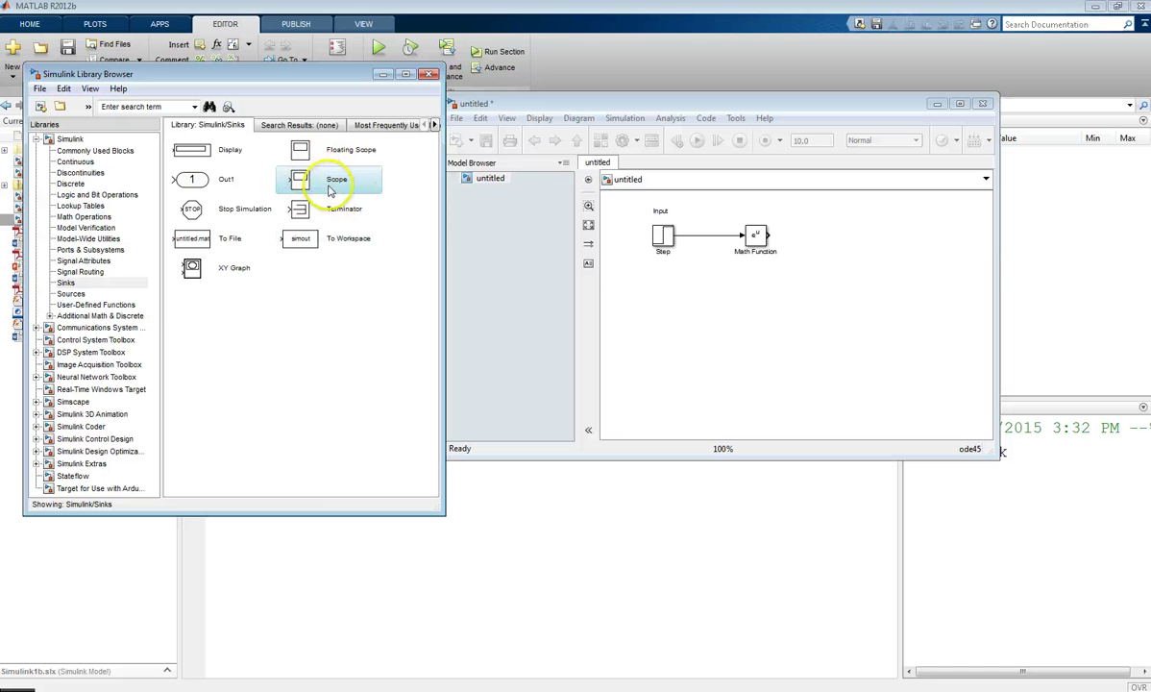
- Drop a Scope block right of Math Function and wire Math Function's output into the Scope input
{"action": "left_click_drag", "start_coordinate": [317, 184], "coordinate": [849, 235]}
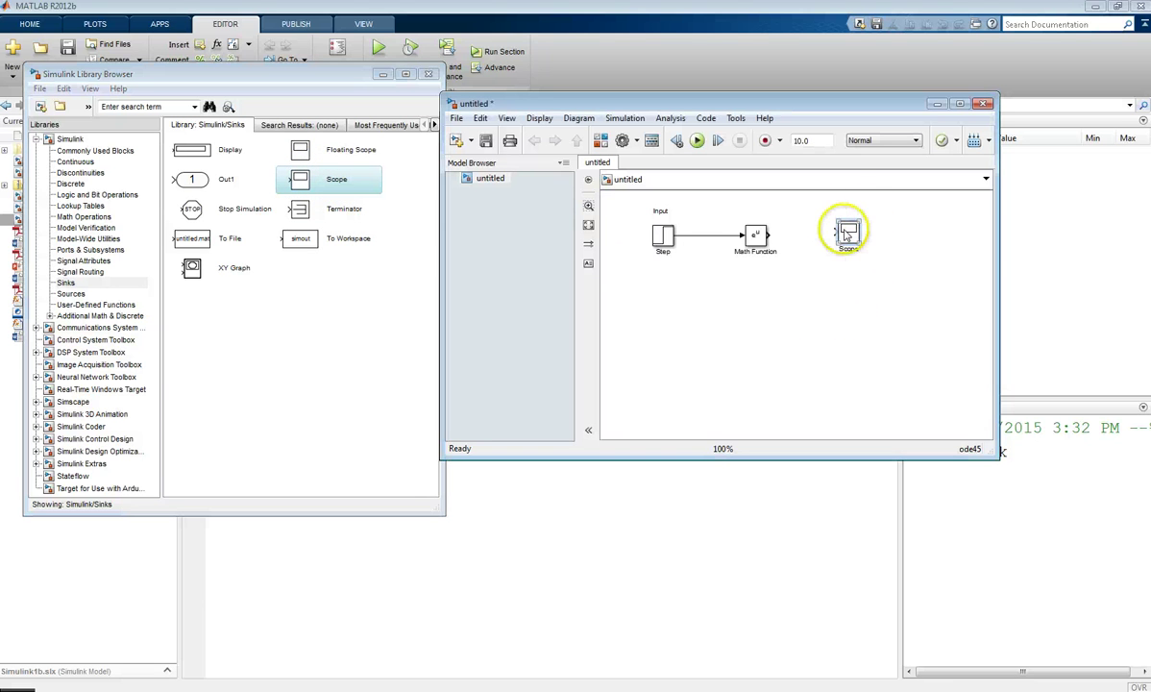
{"action": "left_click", "coordinate": [825, 289]}
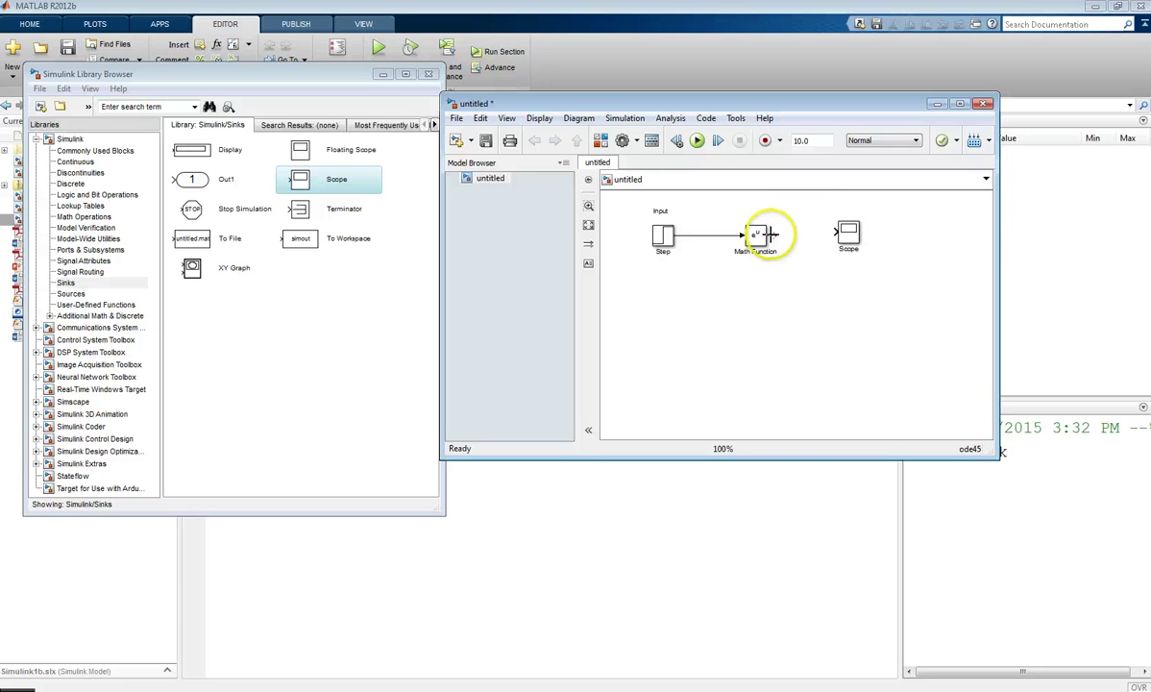
{"action": "left_click_drag", "start_coordinate": [774, 239], "coordinate": [834, 233]}
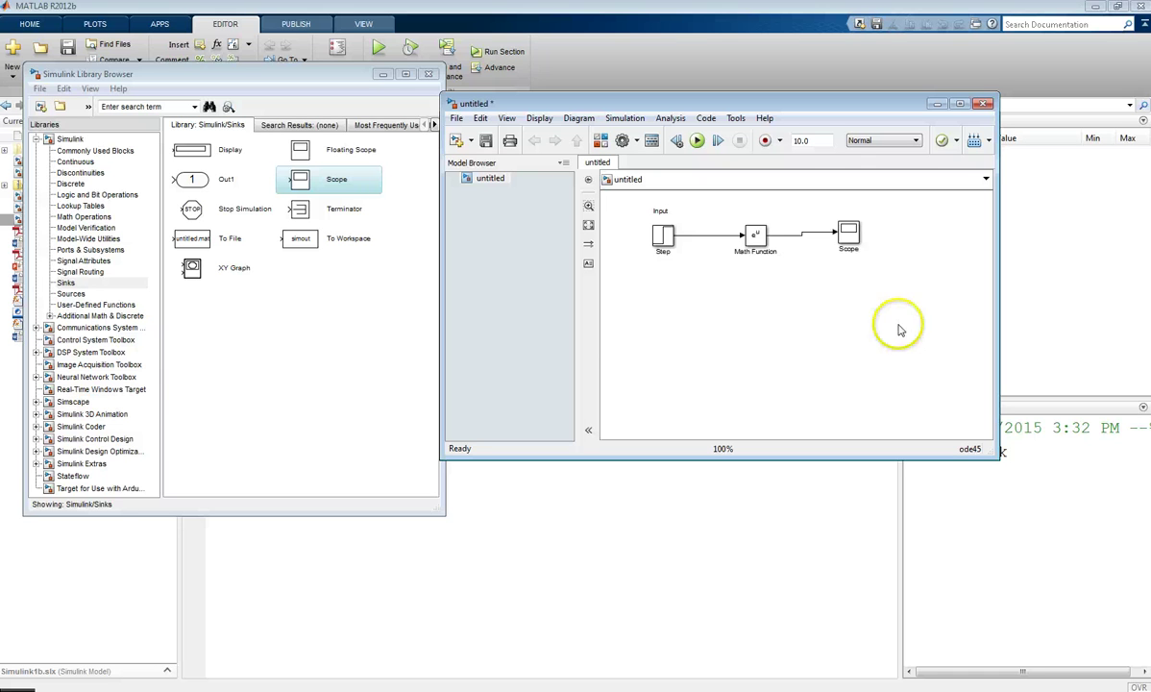
{"action": "left_click", "coordinate": [849, 233]}
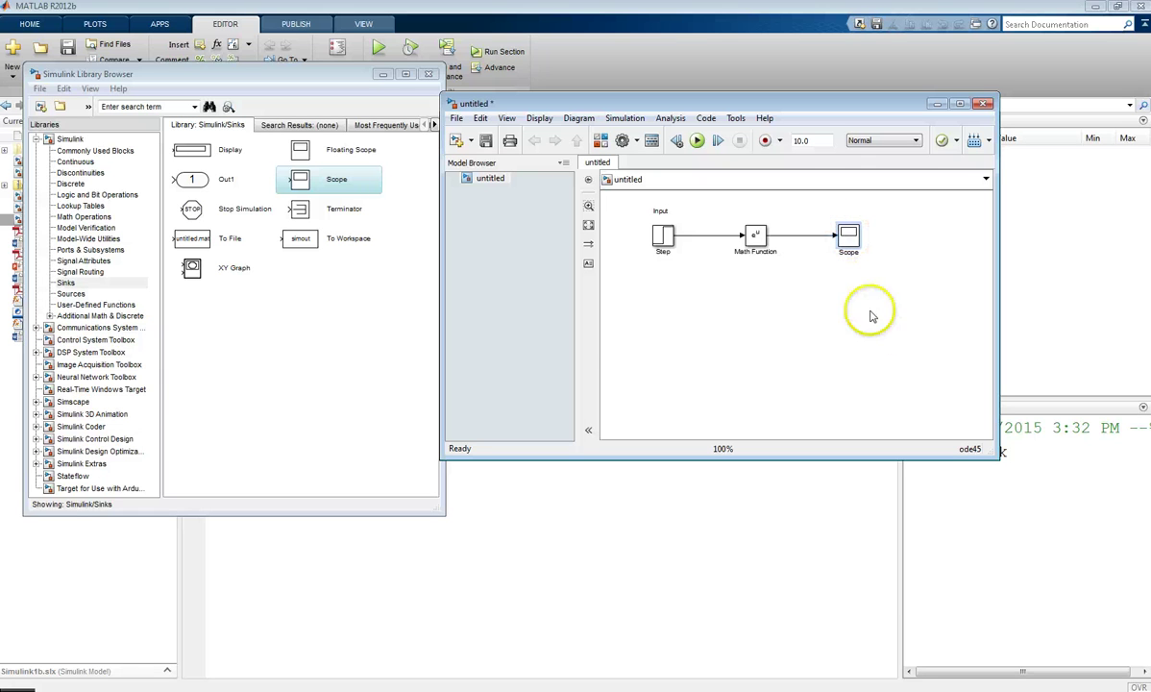
{"action": "left_click", "coordinate": [850, 386]}
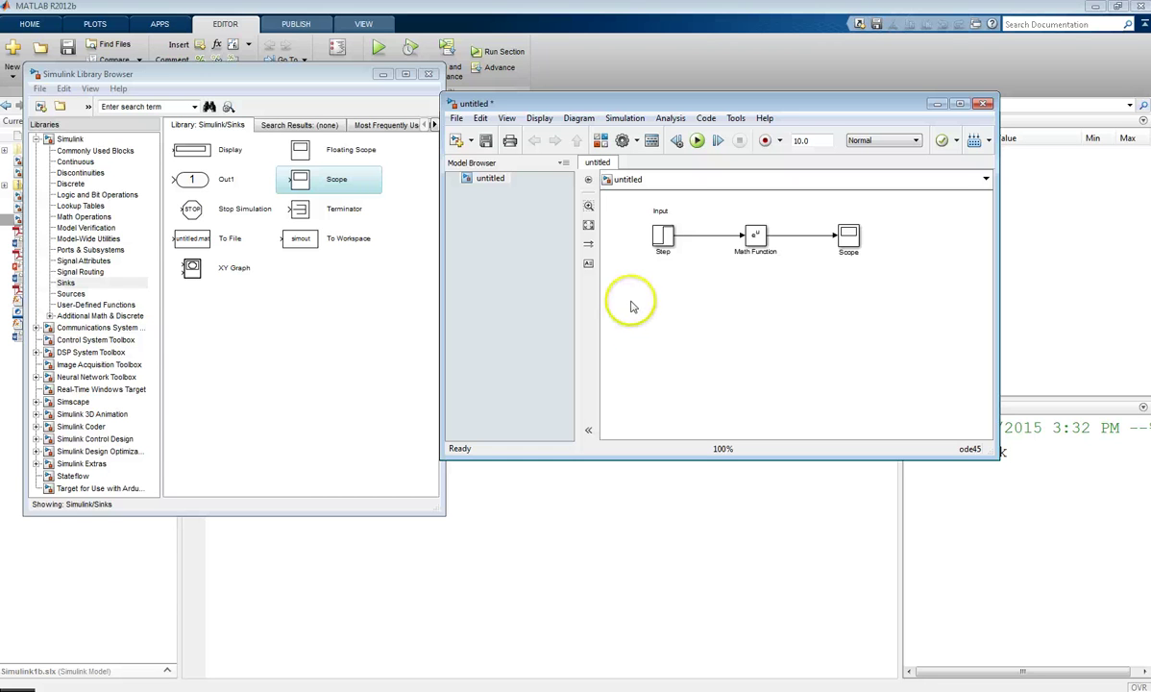
- Set the Step block's Final value to 2 and apply the change
{"action": "left_click", "coordinate": [664, 238]}
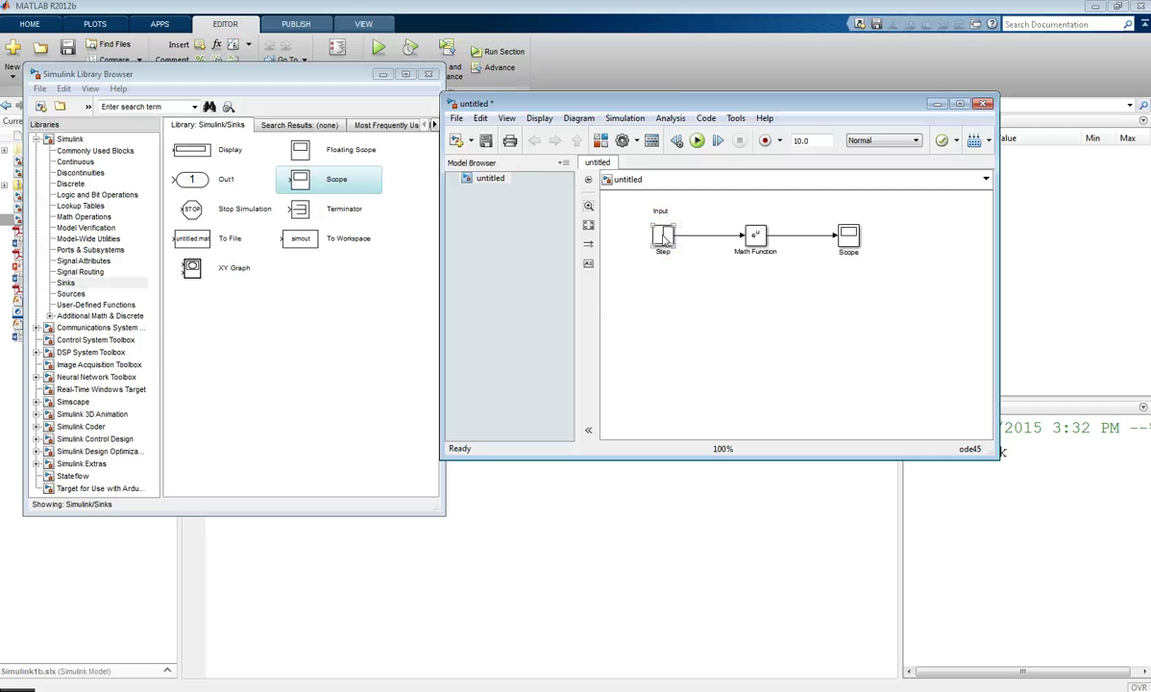
{"action": "double_click", "coordinate": [663, 238]}
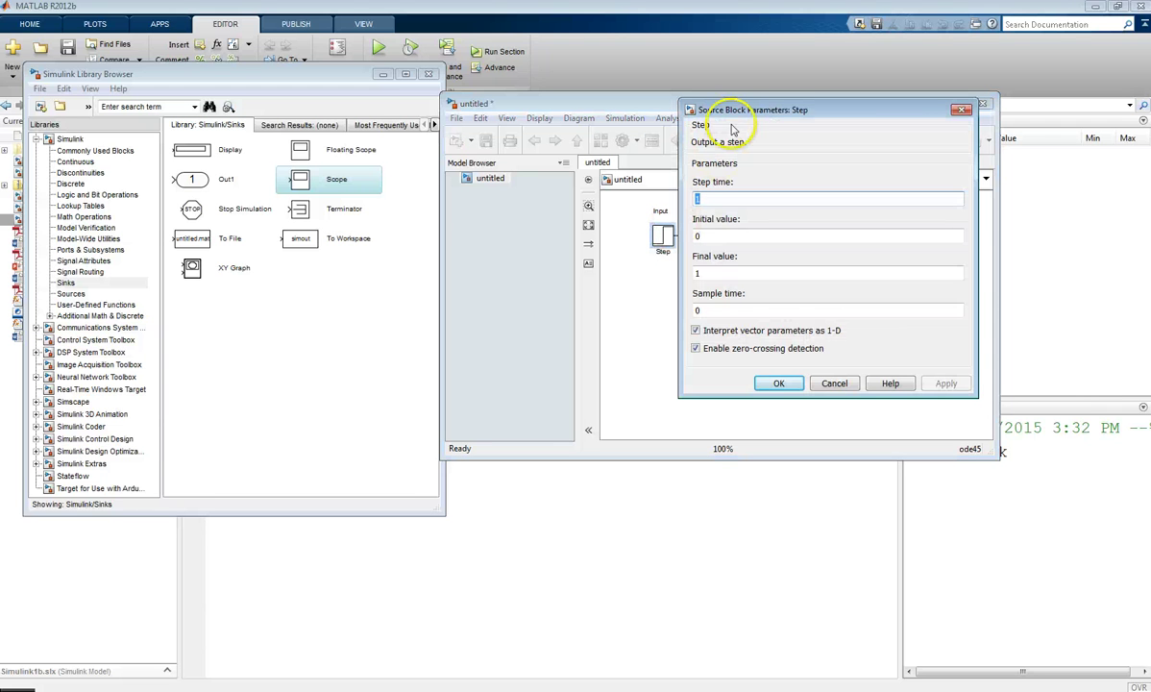
{"action": "double_click", "coordinate": [817, 196]}
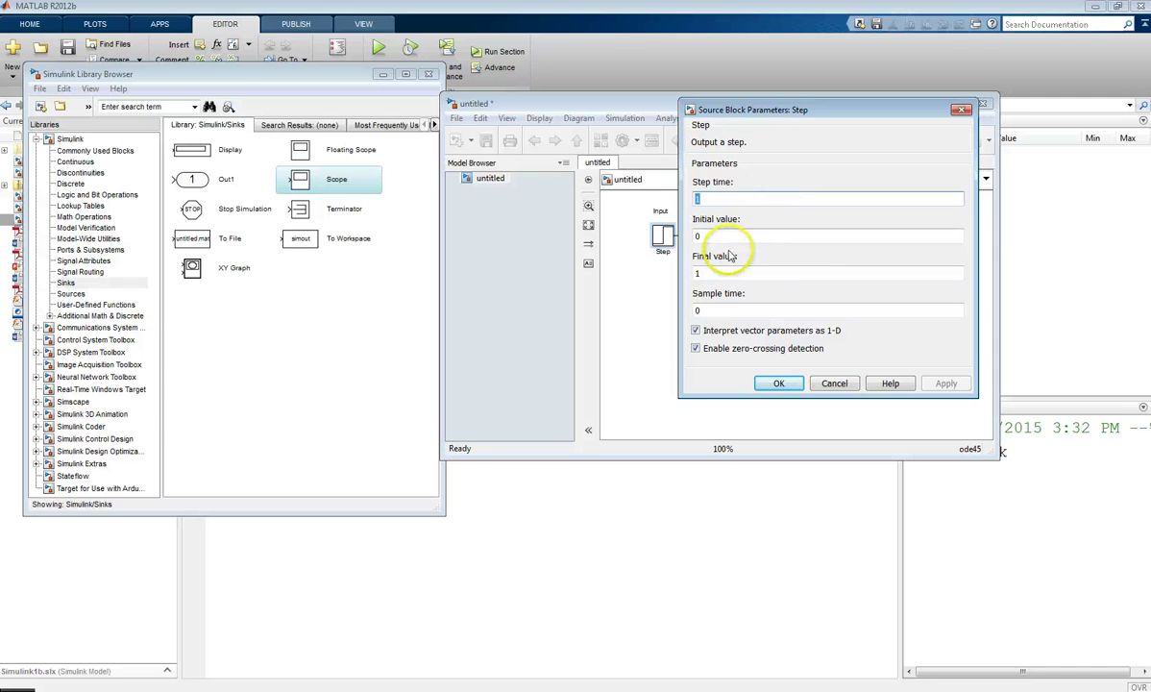
{"action": "key", "text": "Tab"}
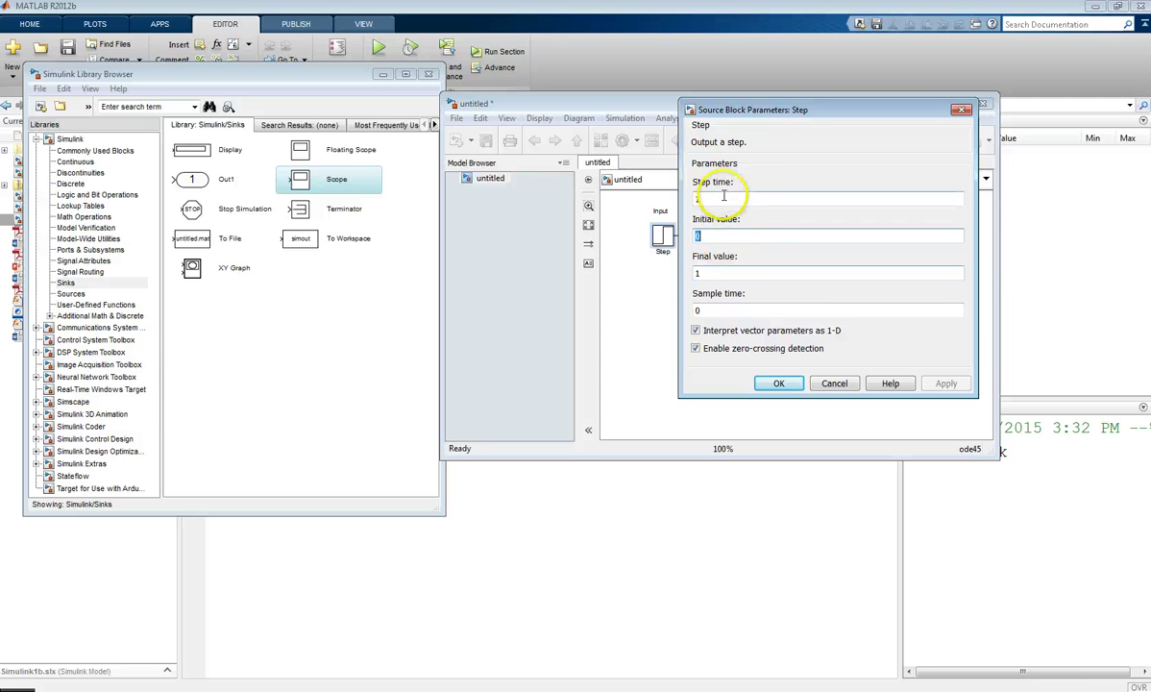
{"action": "left_click", "coordinate": [746, 270]}
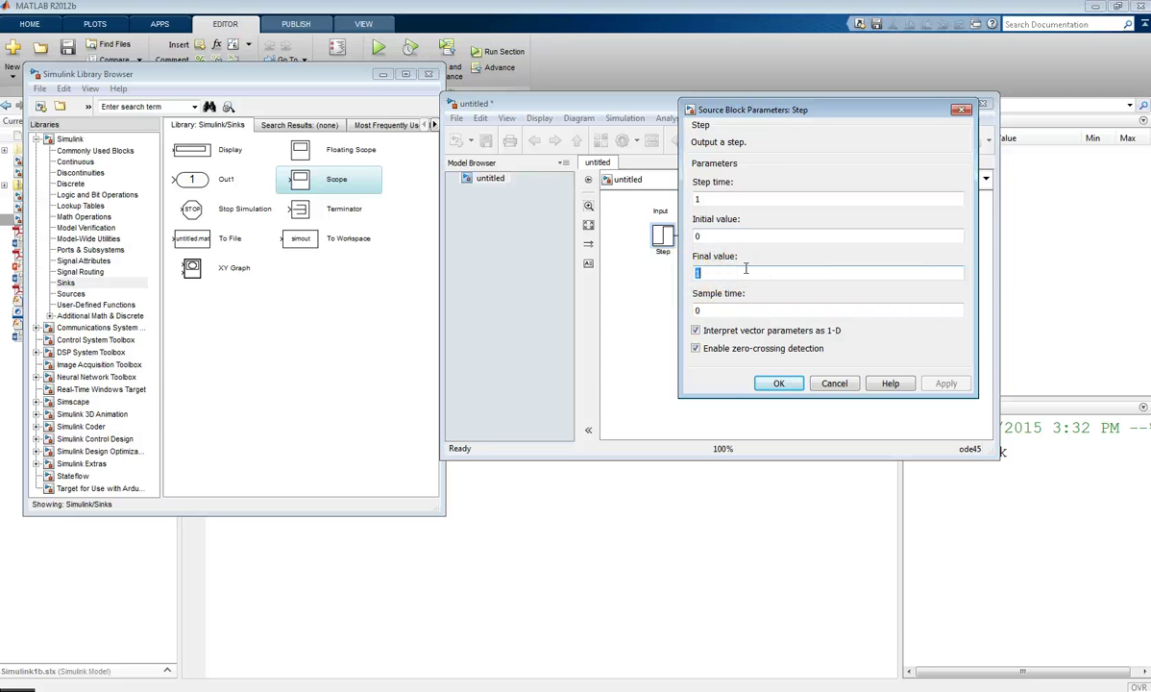
{"action": "type", "text": "2"}
{"action": "left_click", "coordinate": [745, 270]}
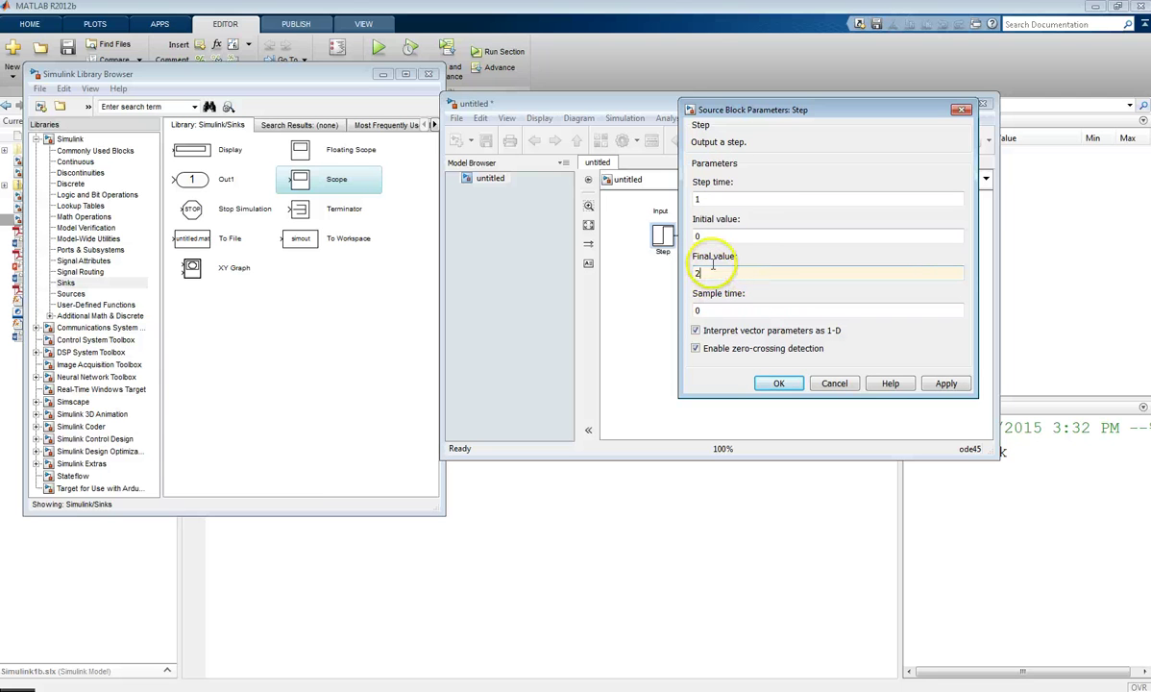
{"action": "left_click", "coordinate": [716, 261]}
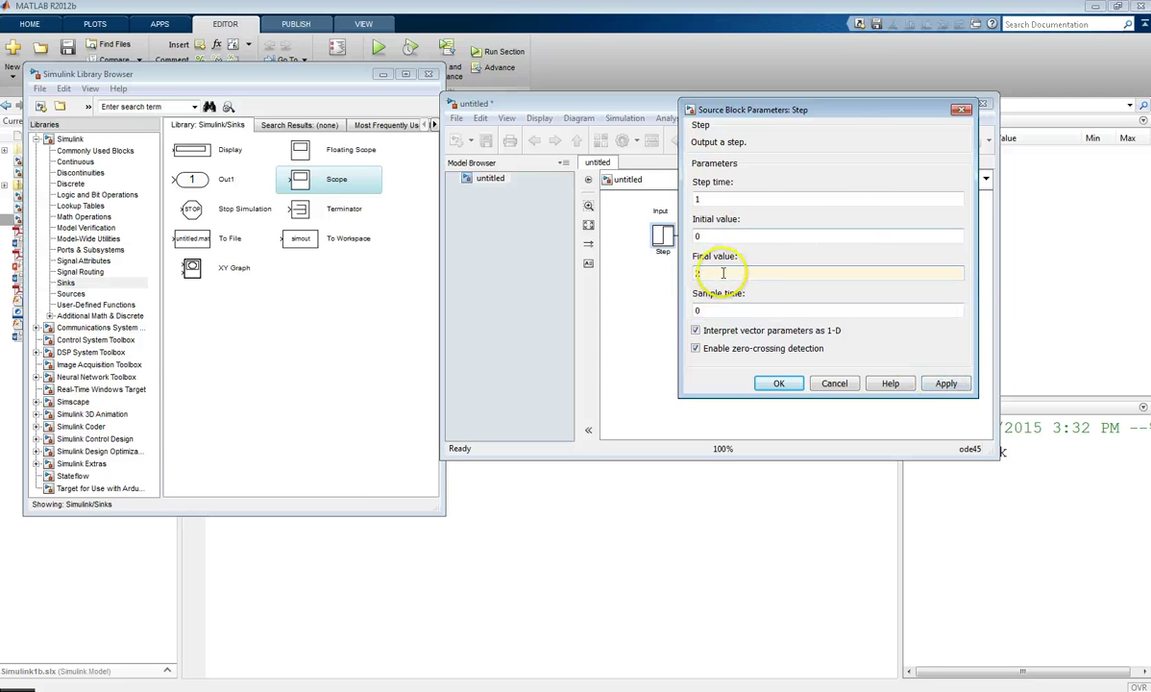
{"action": "left_click", "coordinate": [947, 384]}
{"action": "left_click", "coordinate": [775, 383]}
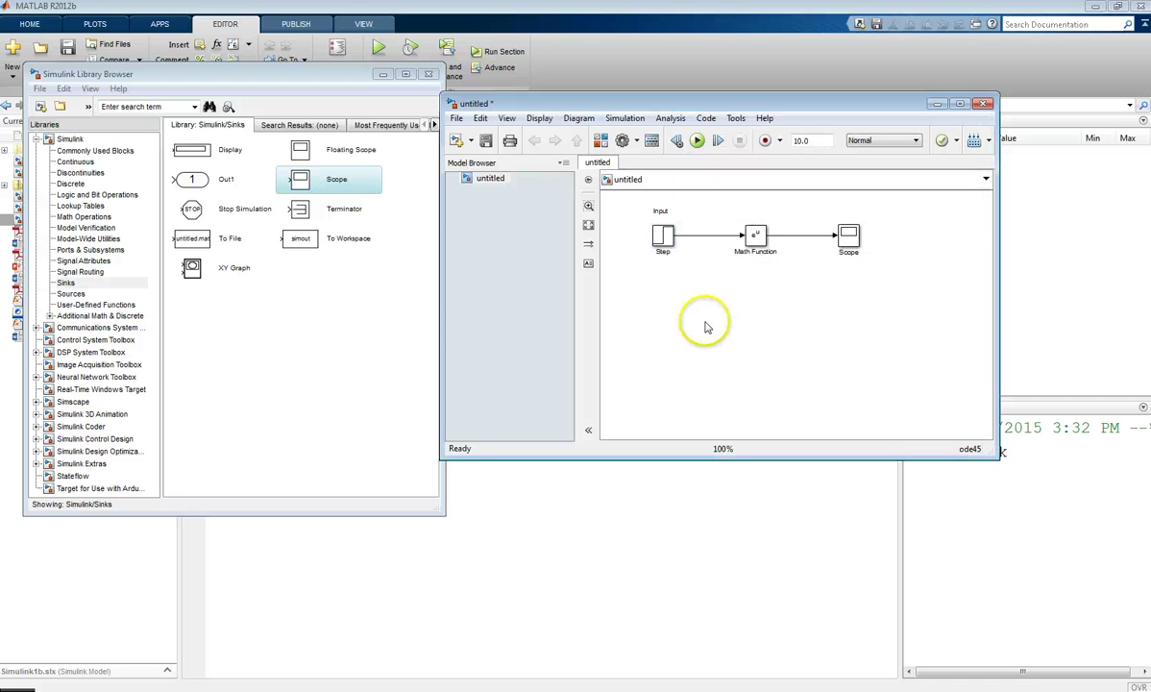
- Switch the Math Function block's function from exp to square and apply it
{"action": "left_click", "coordinate": [758, 241]}
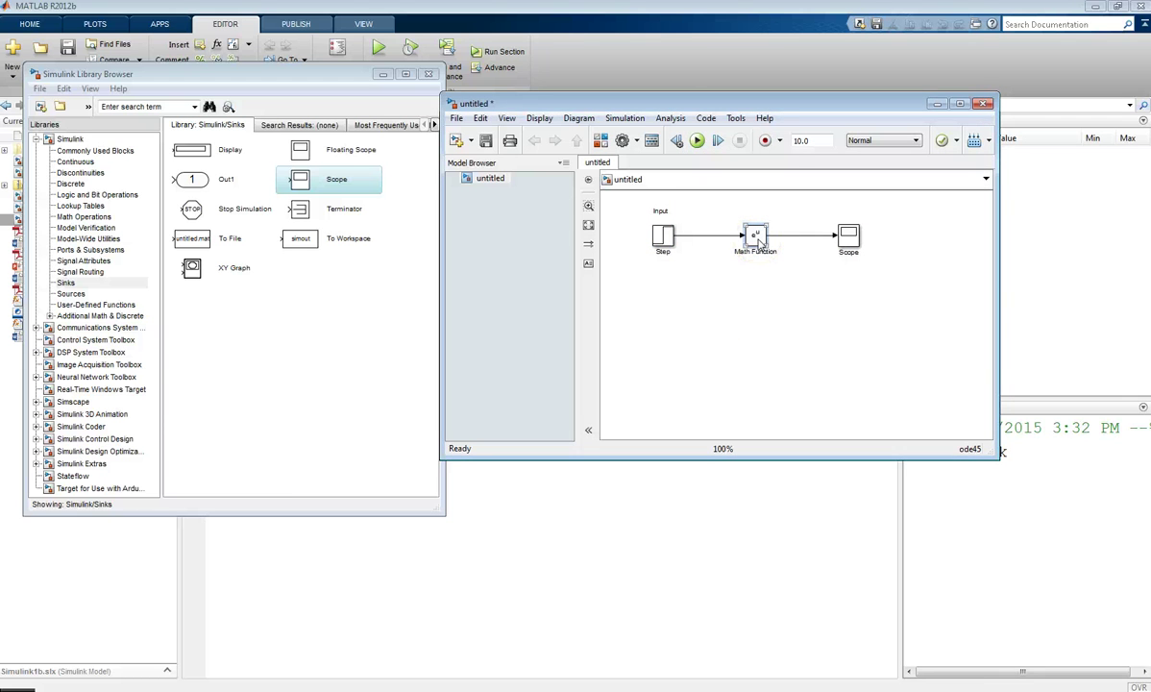
{"action": "double_click", "coordinate": [758, 241]}
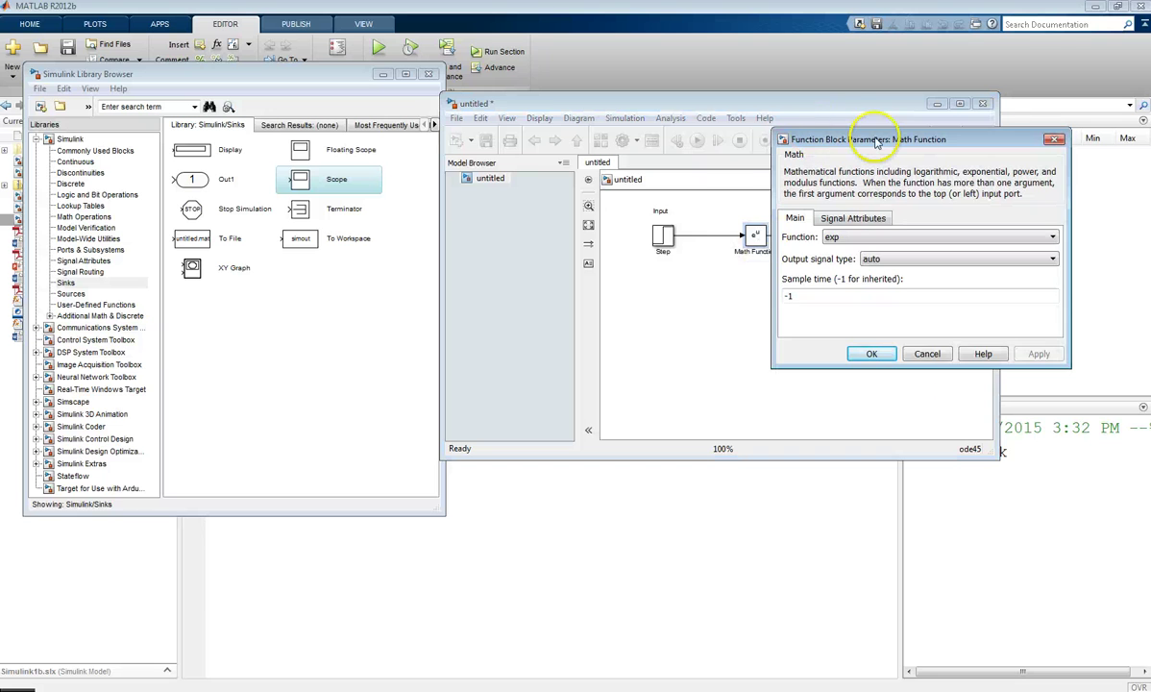
{"action": "left_click_drag", "start_coordinate": [846, 135], "coordinate": [726, 135]}
{"action": "left_click", "coordinate": [761, 233]}
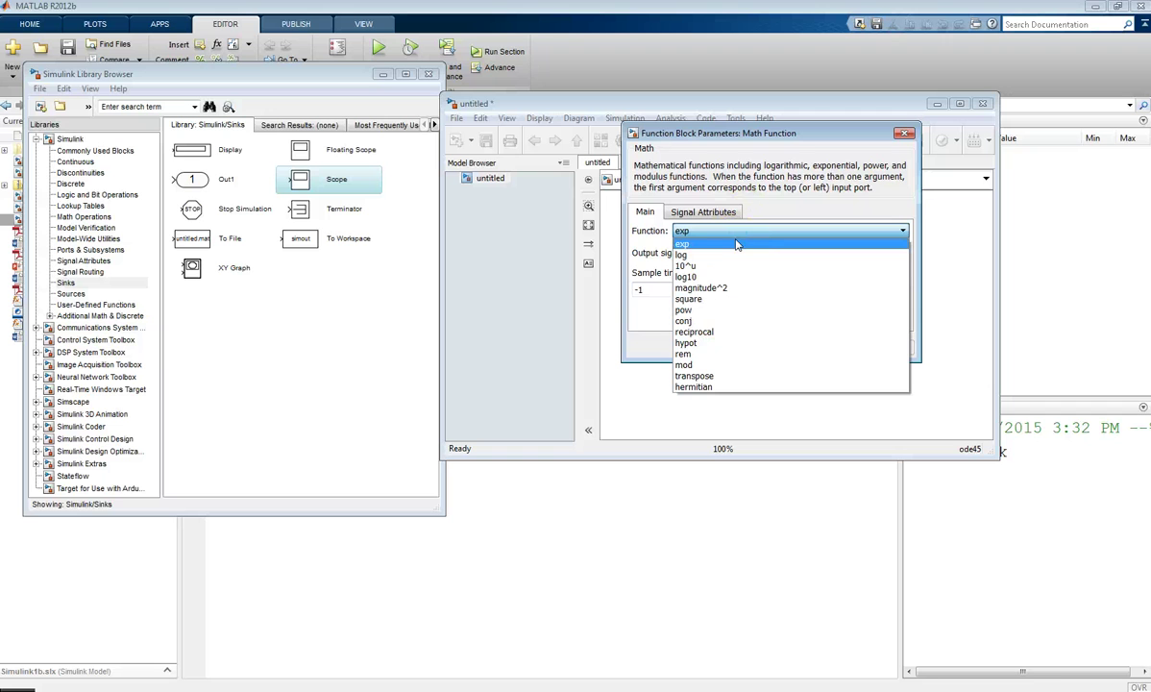
{"action": "left_click_drag", "start_coordinate": [758, 243], "coordinate": [712, 300]}
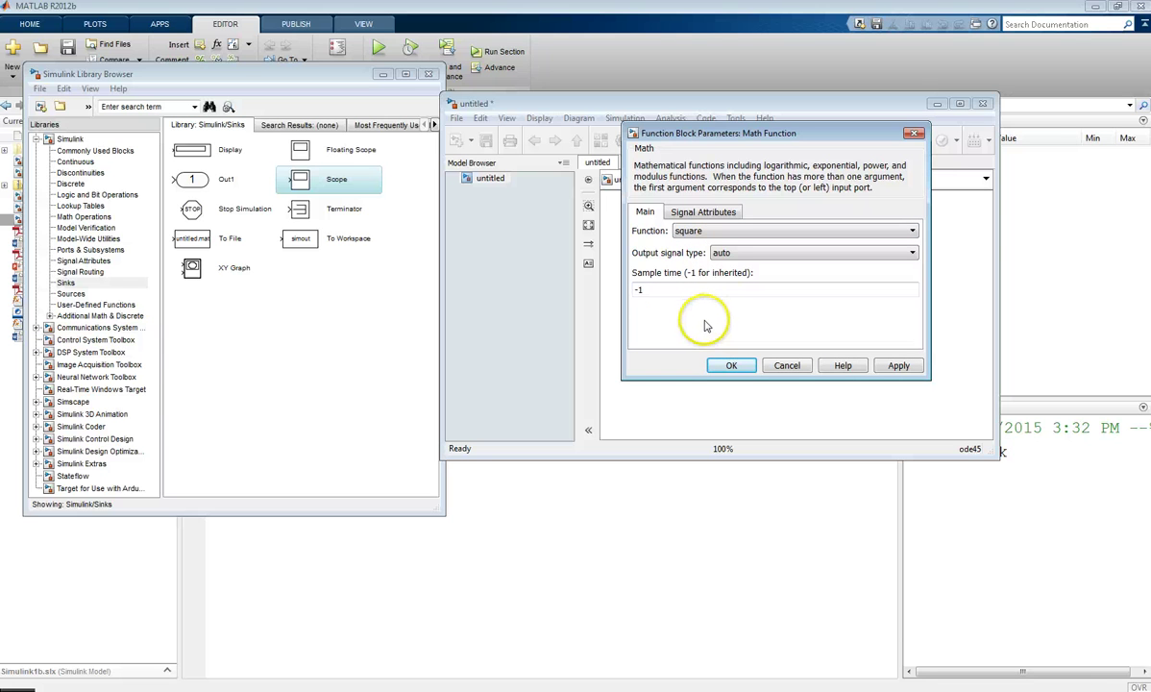
{"action": "left_click", "coordinate": [899, 366]}
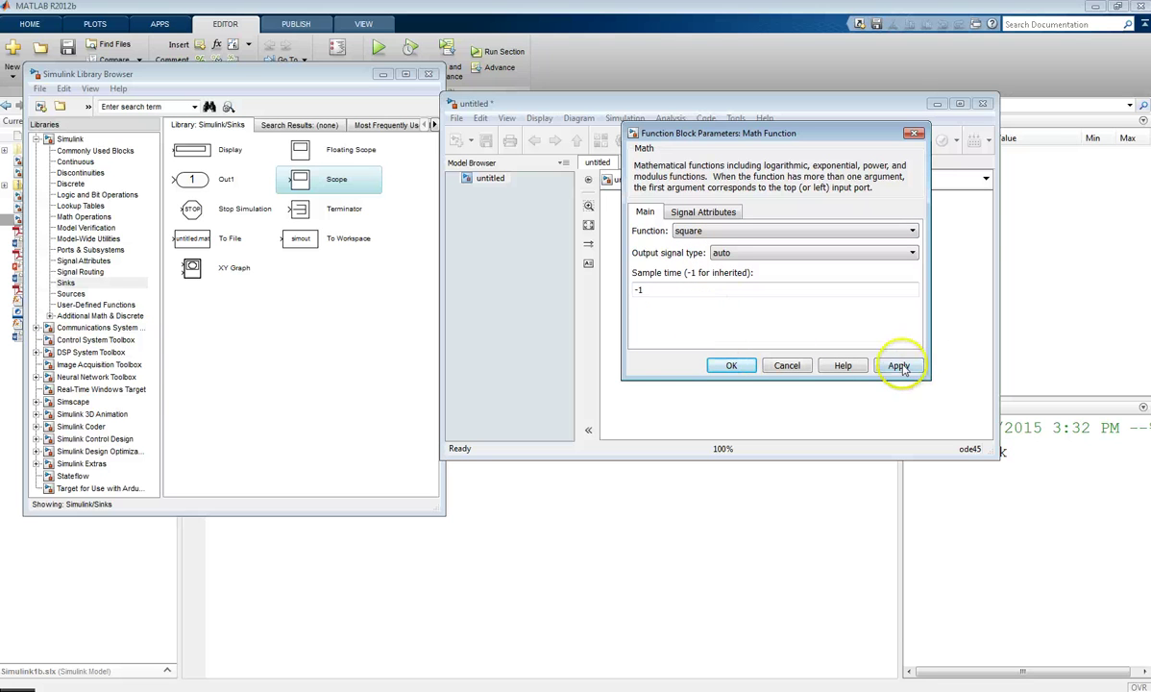
{"action": "left_click", "coordinate": [727, 366]}
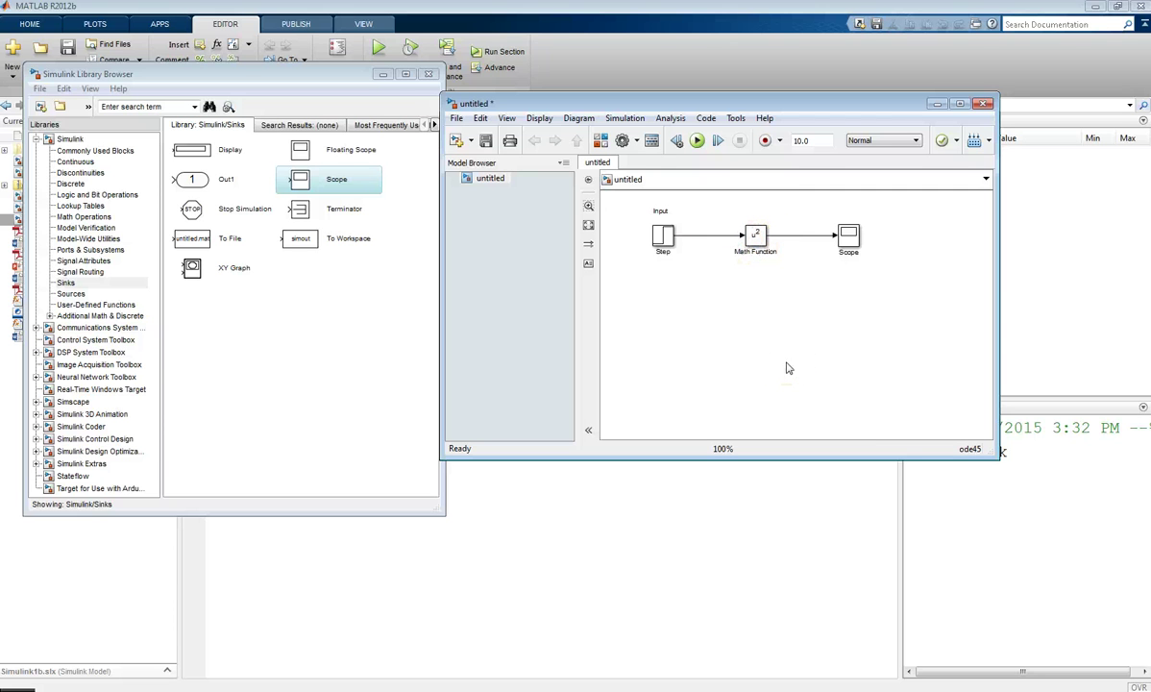
- Run the Step–u²–Scope model simulation over its 10-second stop time
{"action": "left_click", "coordinate": [850, 243]}
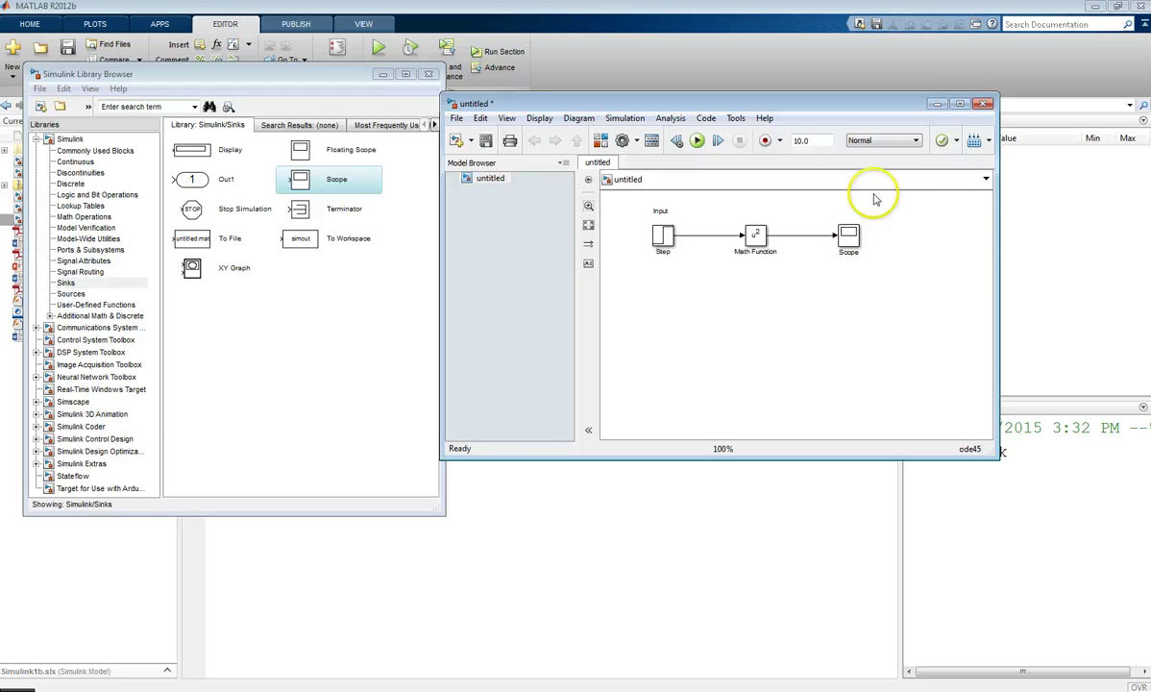
{"action": "left_click", "coordinate": [830, 275]}
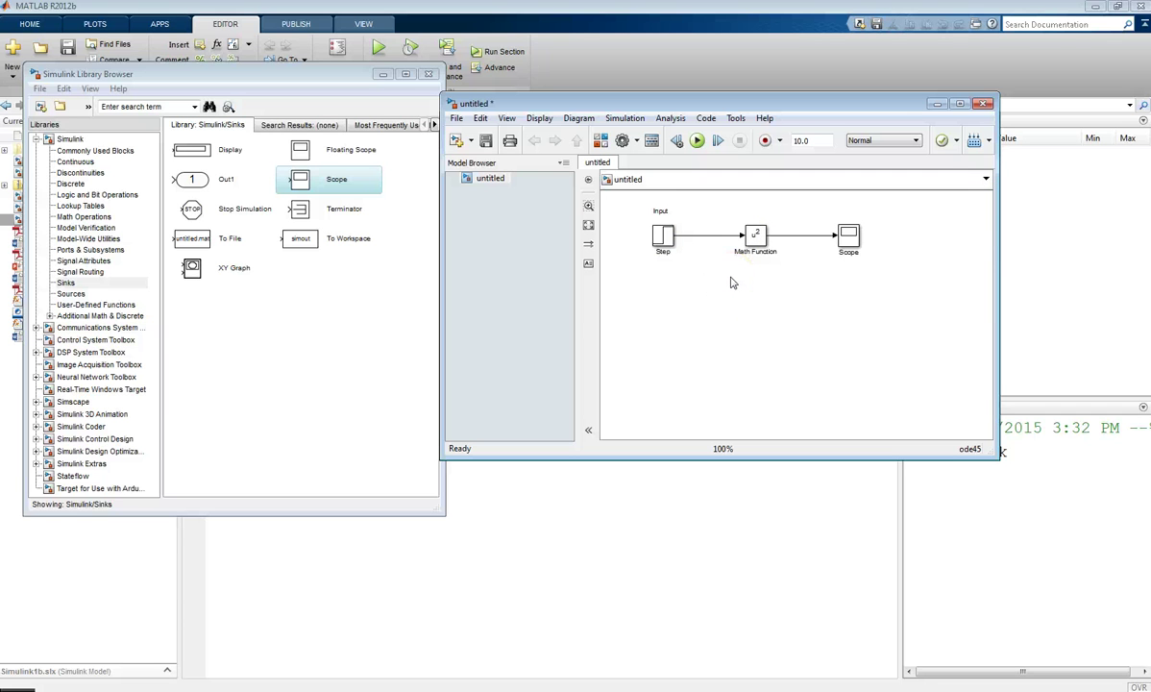
{"action": "left_click", "coordinate": [631, 264]}
{"action": "left_click", "coordinate": [698, 141]}
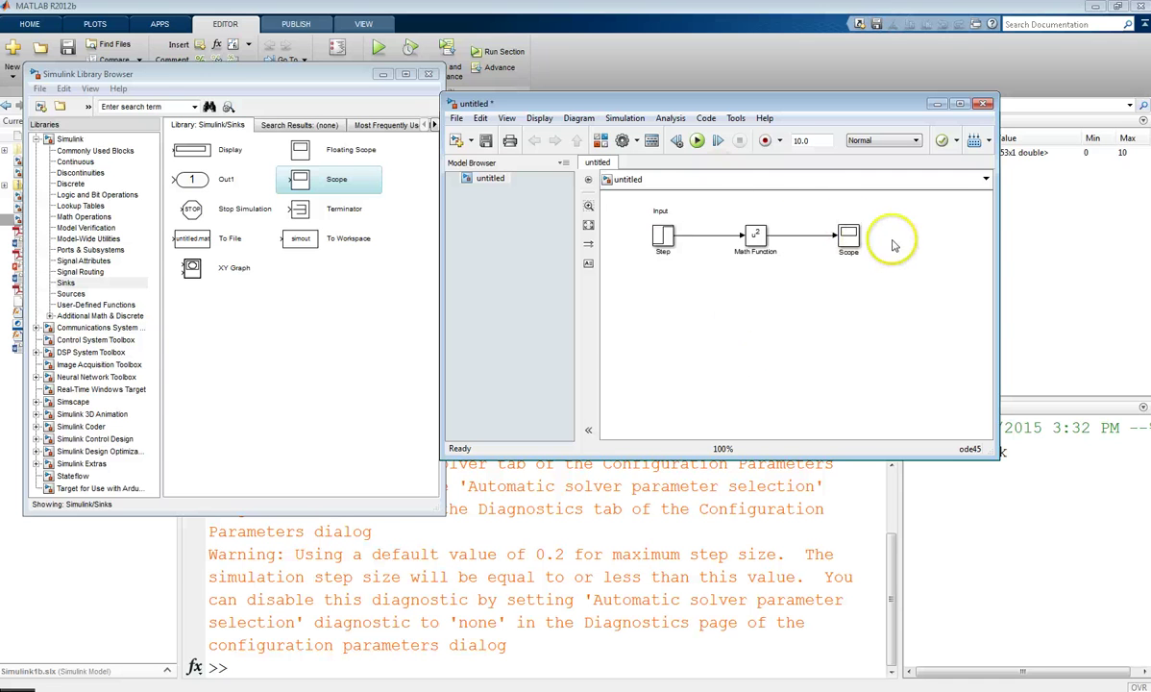
{"action": "left_click", "coordinate": [849, 244]}
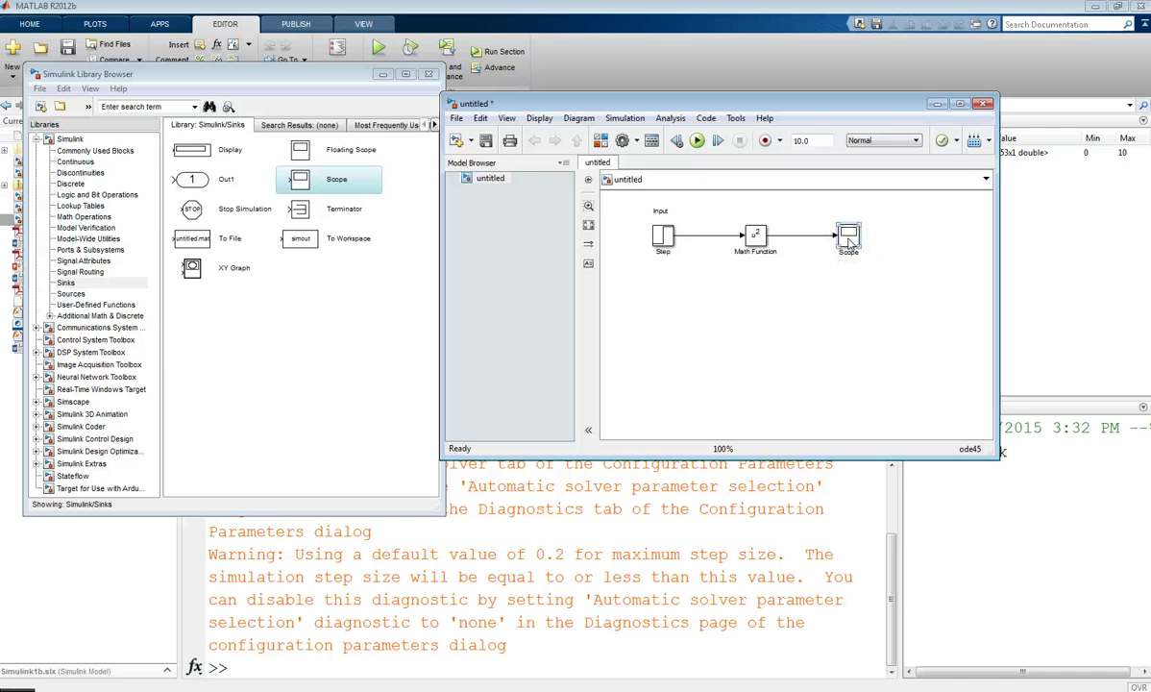
- Open the Scope, enlarge its window and autoscale the plot to show the output reaching 4
{"action": "double_click", "coordinate": [849, 244]}
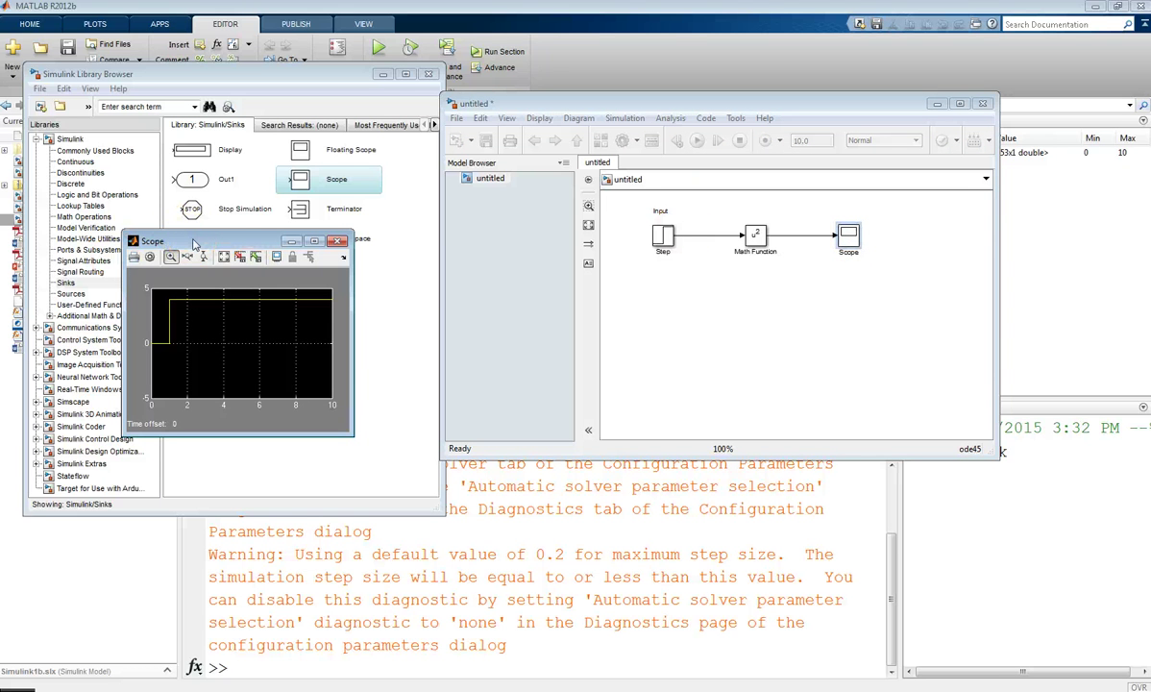
{"action": "left_click_drag", "start_coordinate": [212, 243], "coordinate": [486, 178]}
{"action": "left_click_drag", "start_coordinate": [743, 432], "coordinate": [803, 469]}
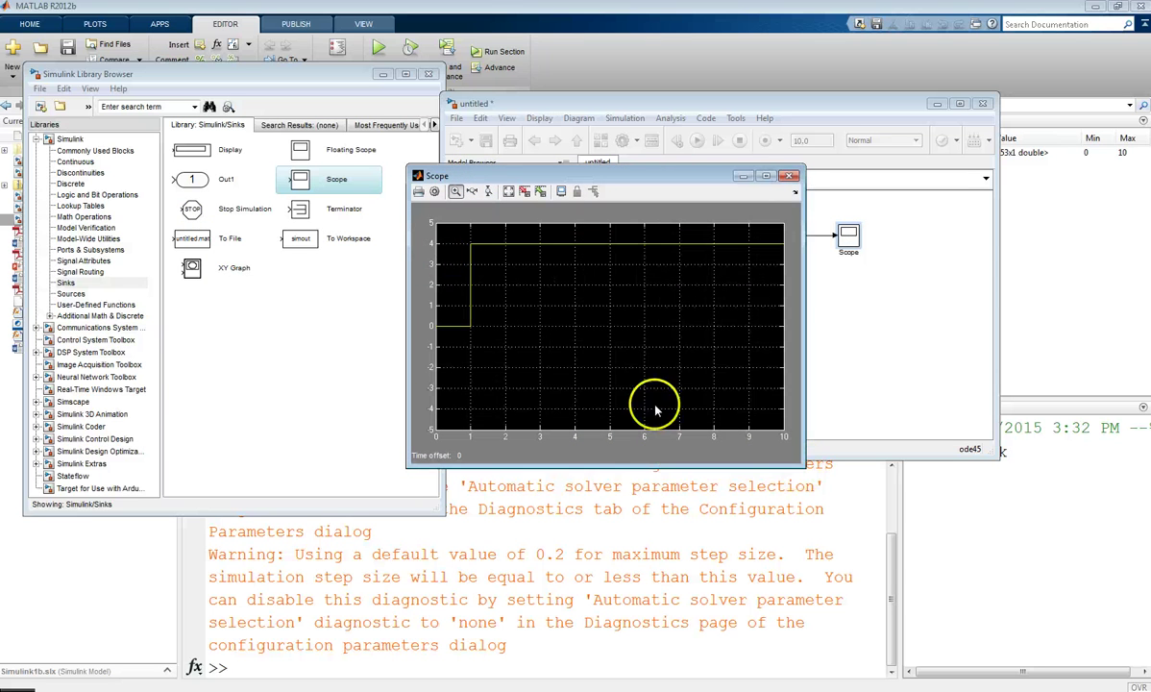
{"action": "left_click", "coordinate": [509, 191]}
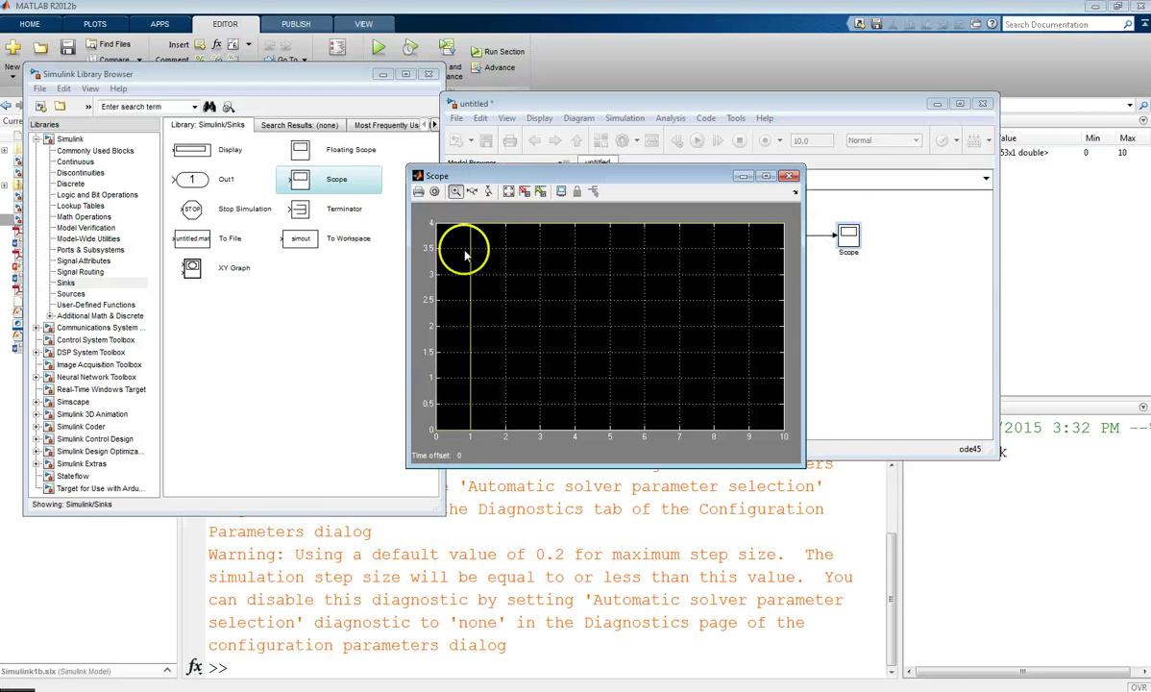
- Close the Scope and the untitled model without saving it
{"action": "left_click_drag", "start_coordinate": [562, 181], "coordinate": [659, 287]}
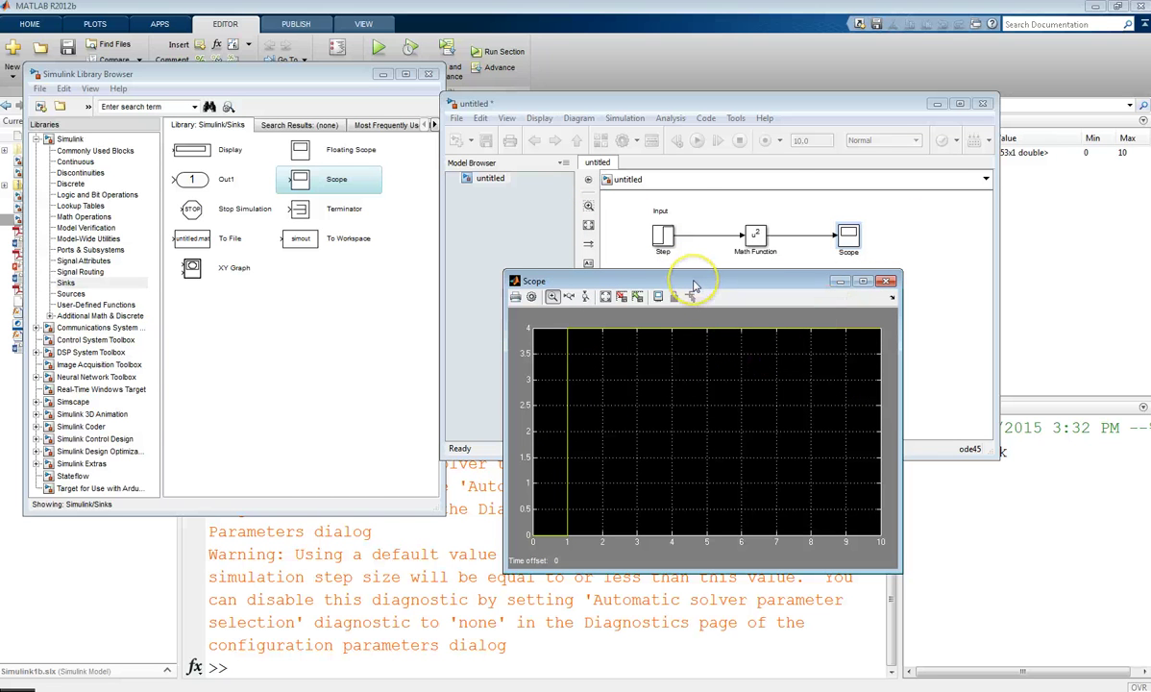
{"action": "left_click_drag", "start_coordinate": [686, 284], "coordinate": [624, 270]}
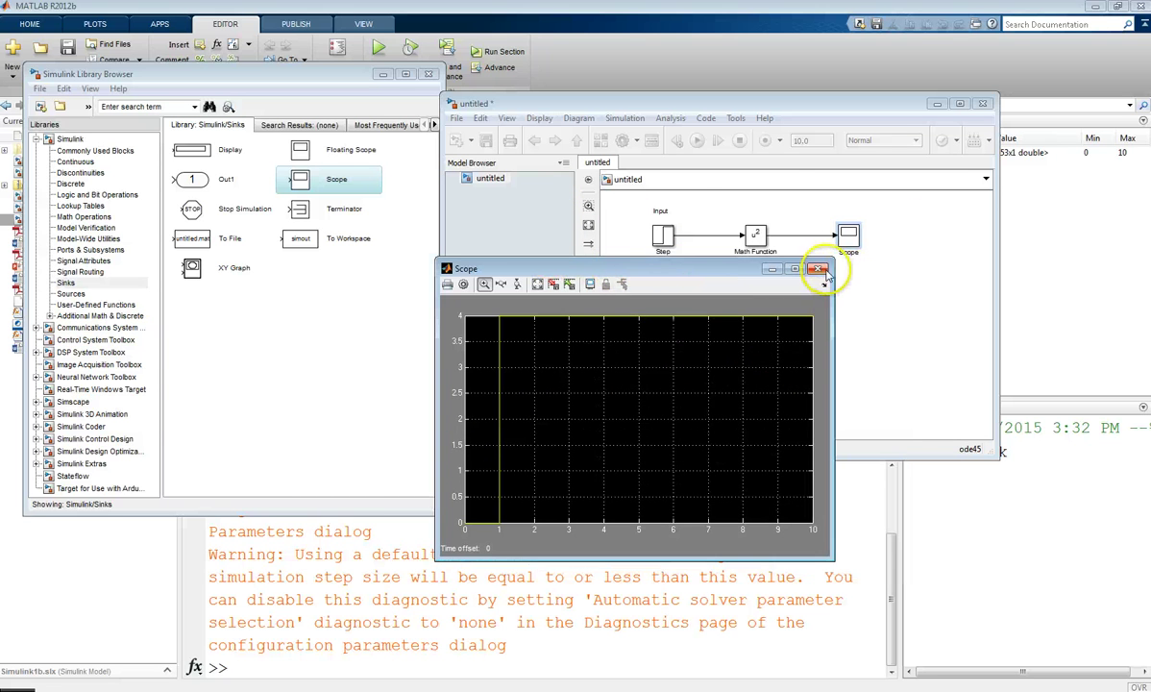
{"action": "left_click", "coordinate": [824, 269]}
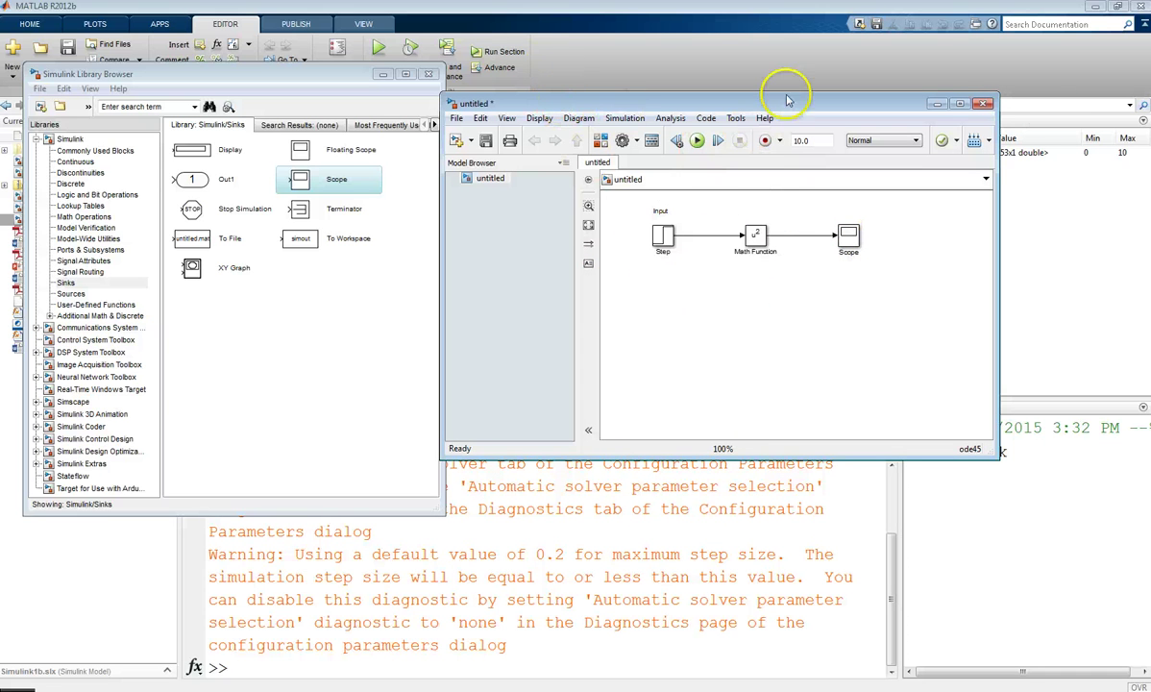
{"action": "left_click", "coordinate": [983, 103]}
{"action": "left_click", "coordinate": [582, 362]}
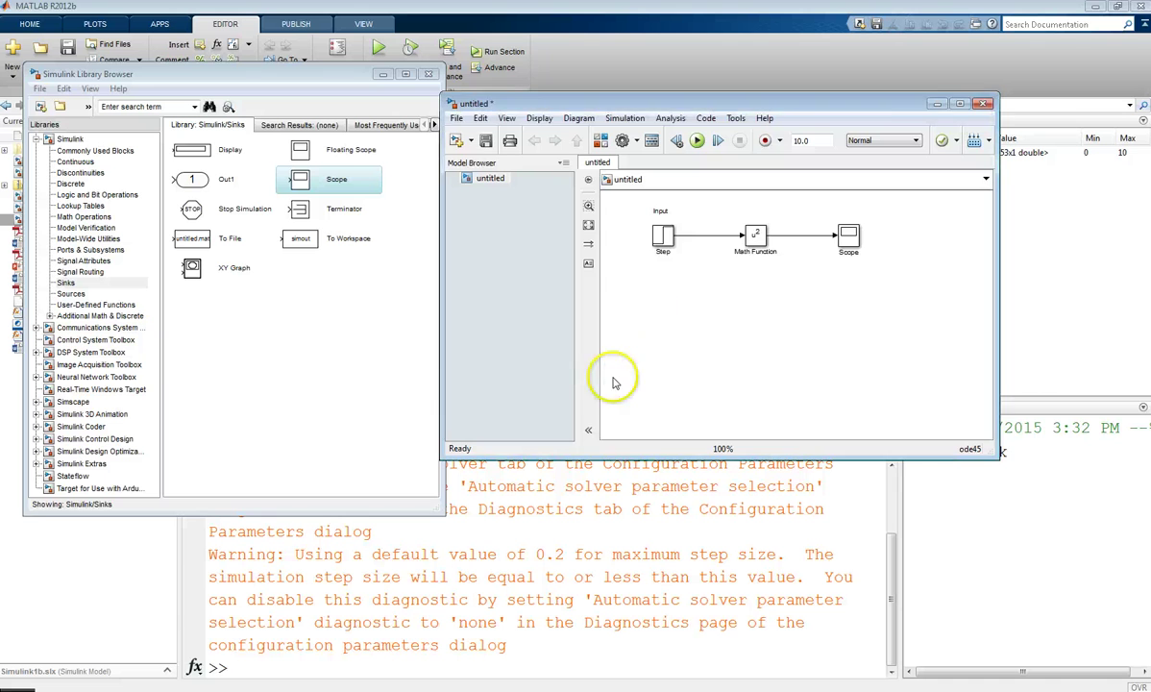